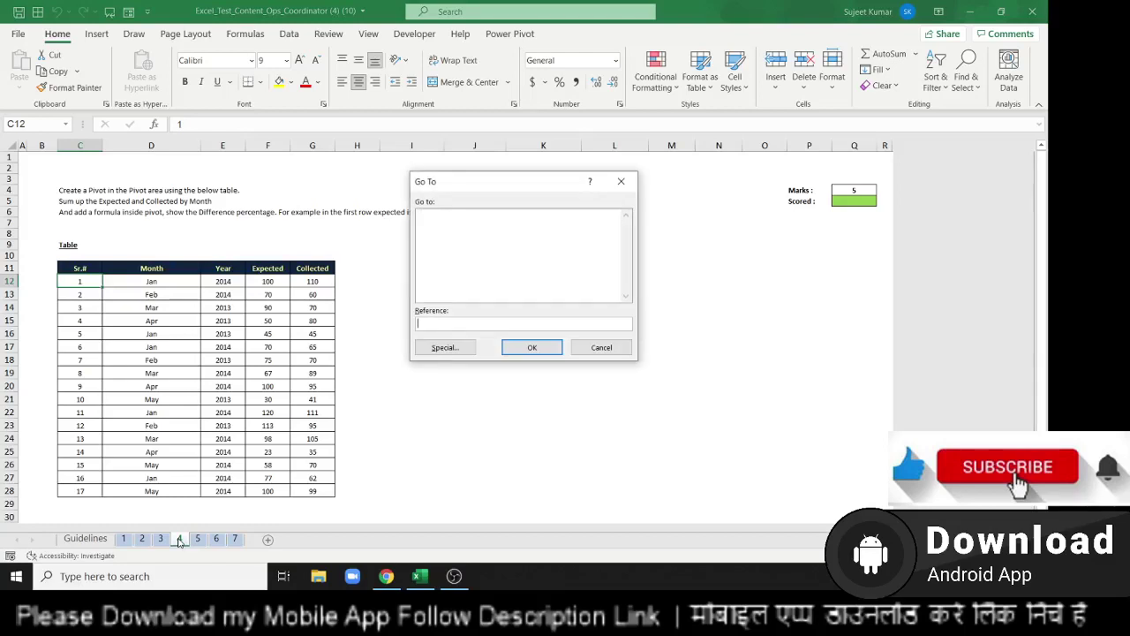
Close the Go To box and select the data table C11:G28, from Sr.# to Collected
{"action": "key", "text": "Escape"}
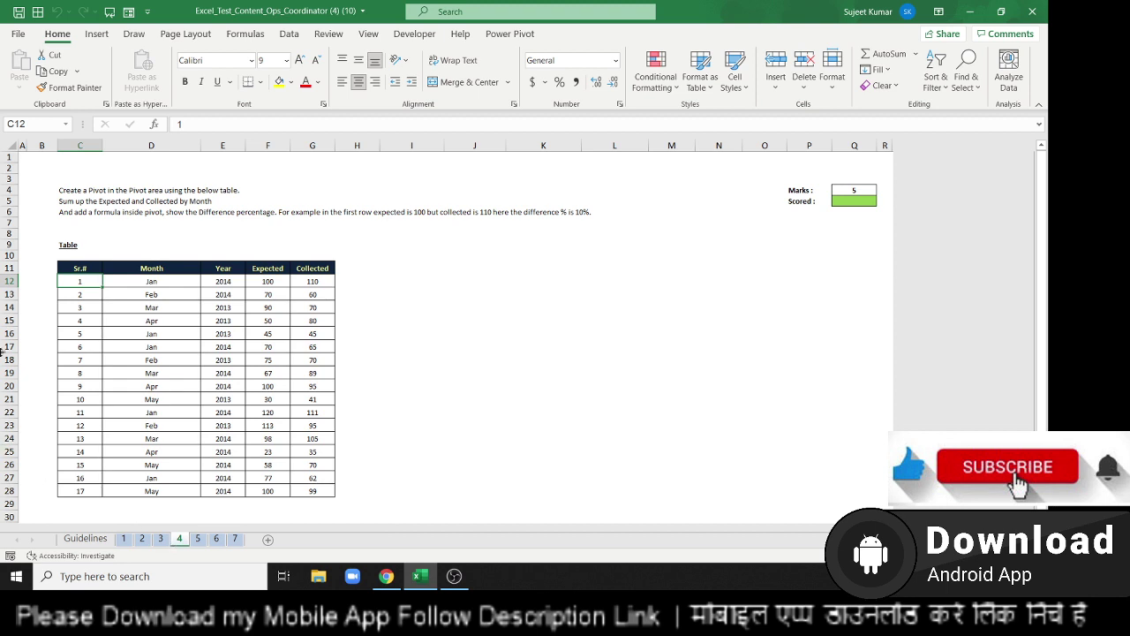
{"action": "left_click_drag", "start_coordinate": [71, 269], "coordinate": [312, 485]}
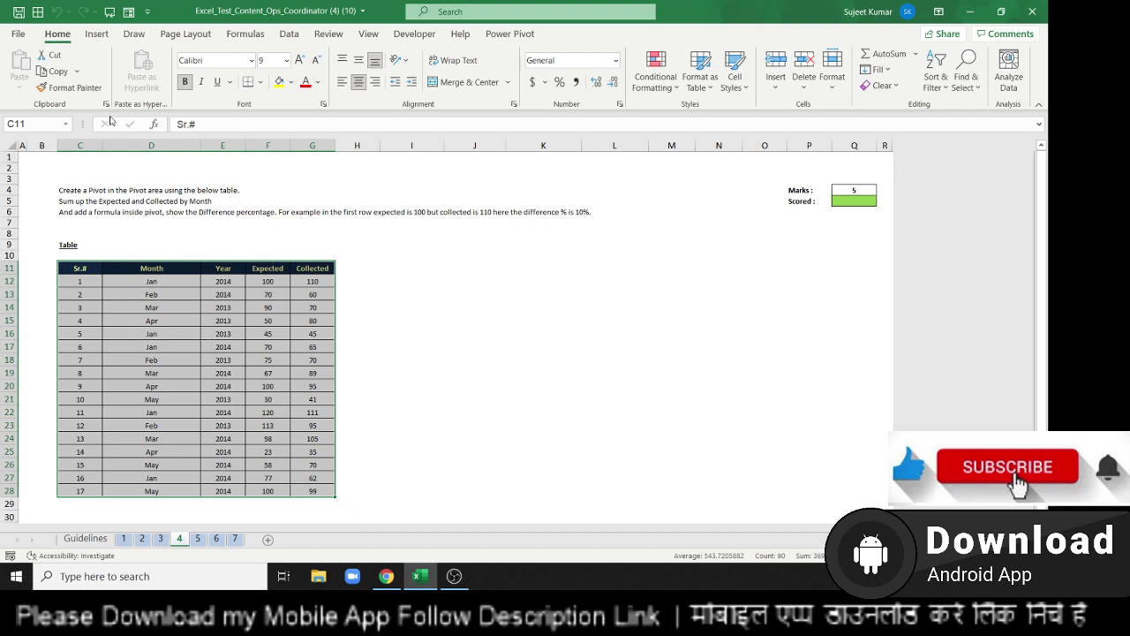
Insert a PivotTable from C11:G28 on the existing worksheet at cell J11
{"action": "left_click", "coordinate": [98, 36]}
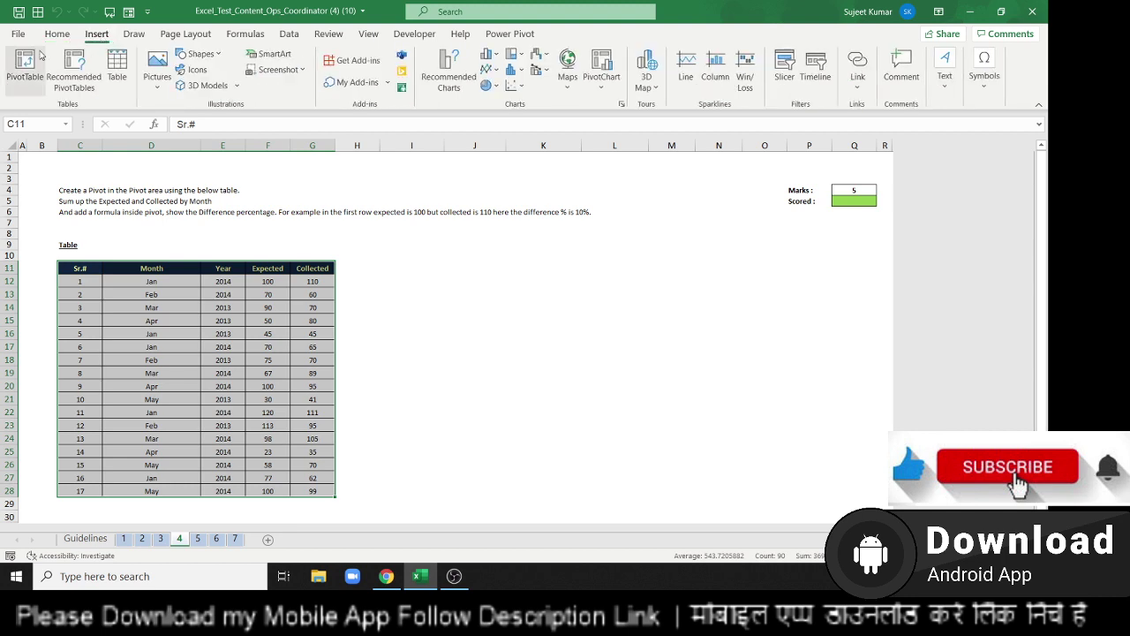
{"action": "left_click", "coordinate": [39, 58]}
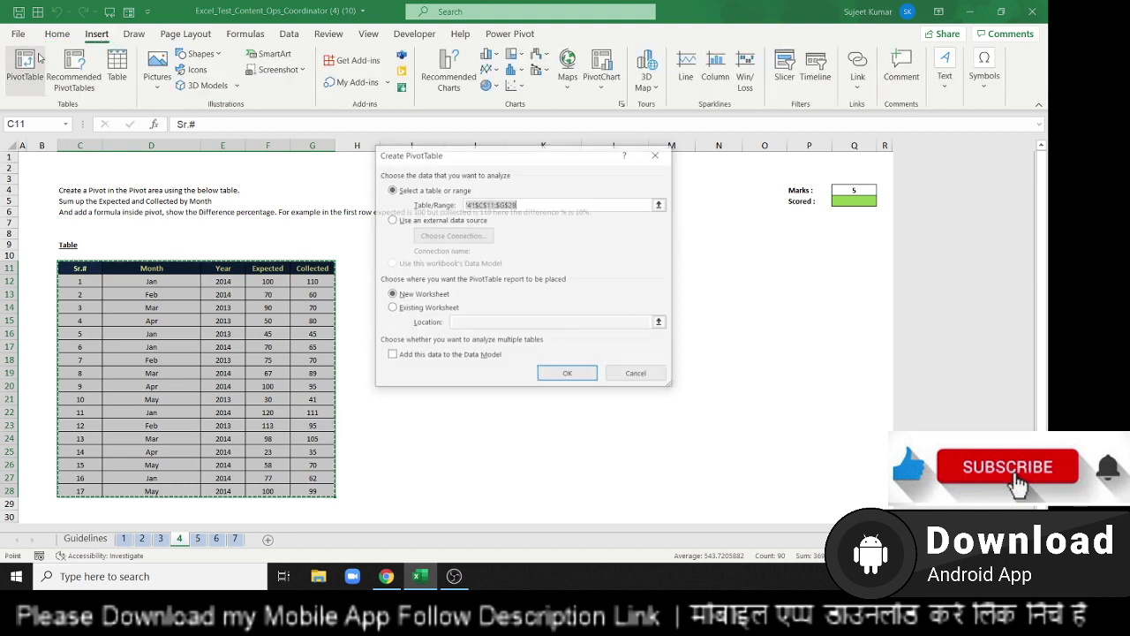
{"action": "left_click", "coordinate": [420, 309]}
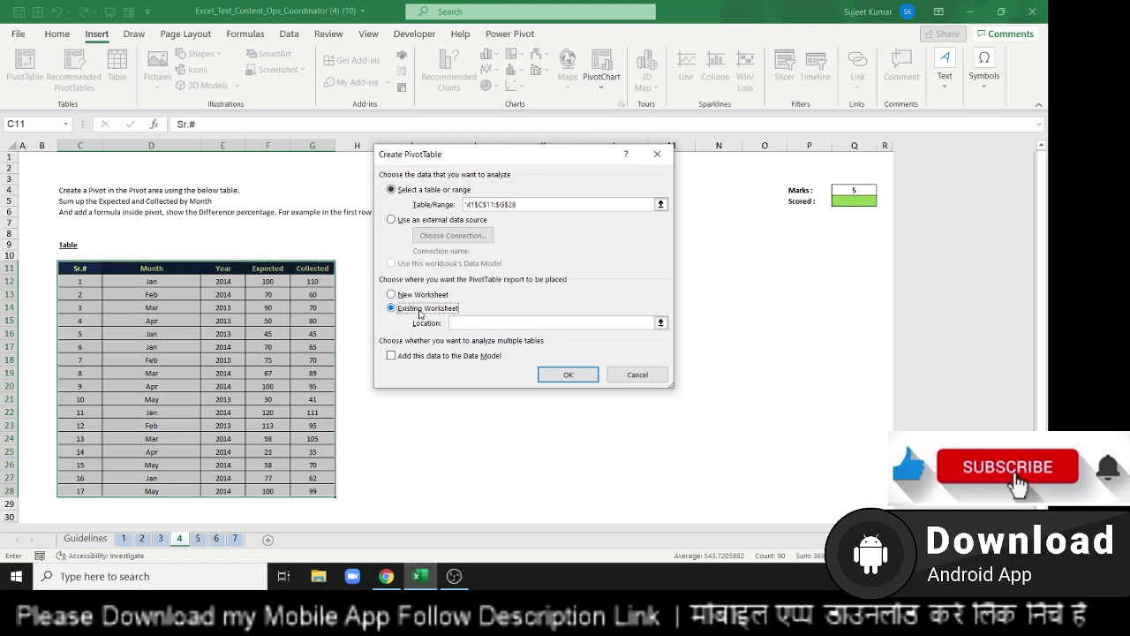
{"action": "left_click", "coordinate": [659, 323]}
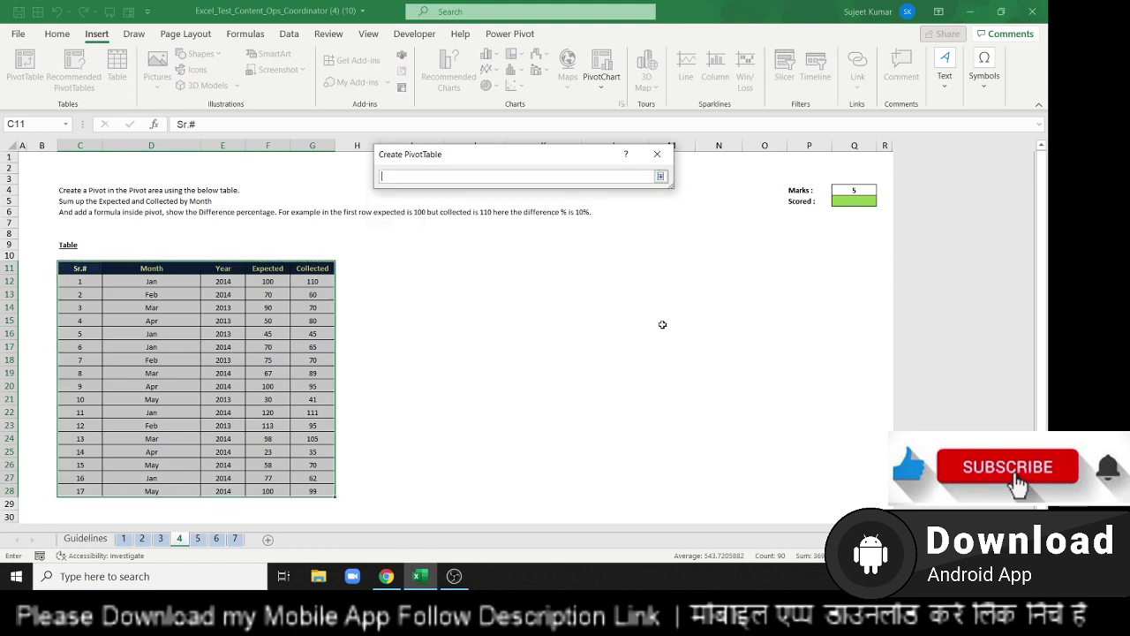
{"action": "left_click", "coordinate": [478, 267]}
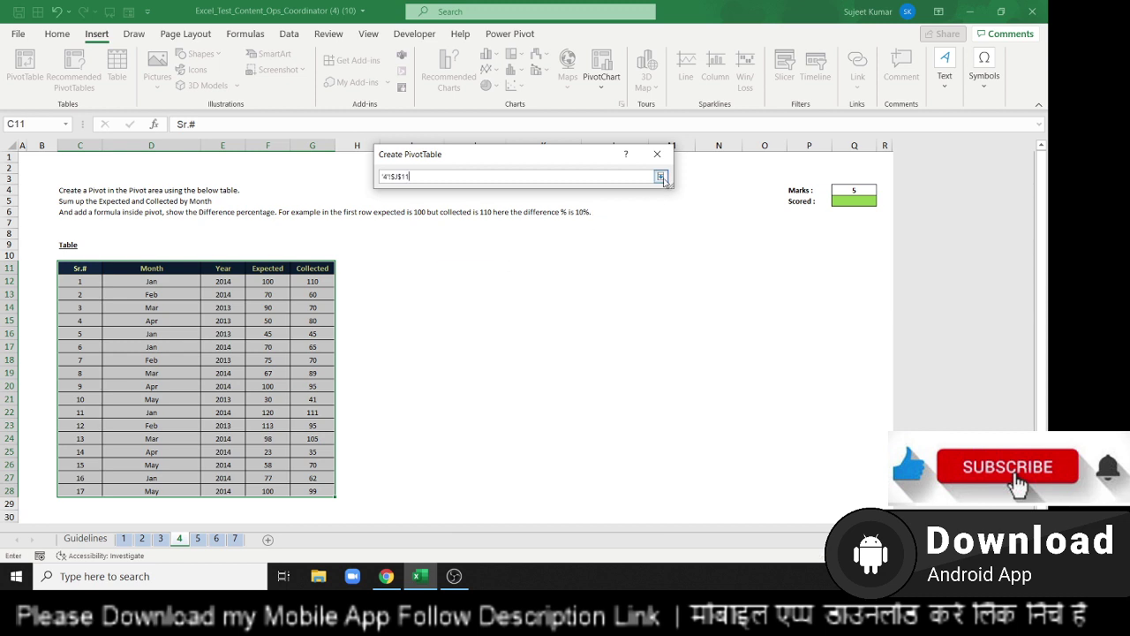
{"action": "left_click", "coordinate": [659, 176]}
{"action": "left_click", "coordinate": [586, 372]}
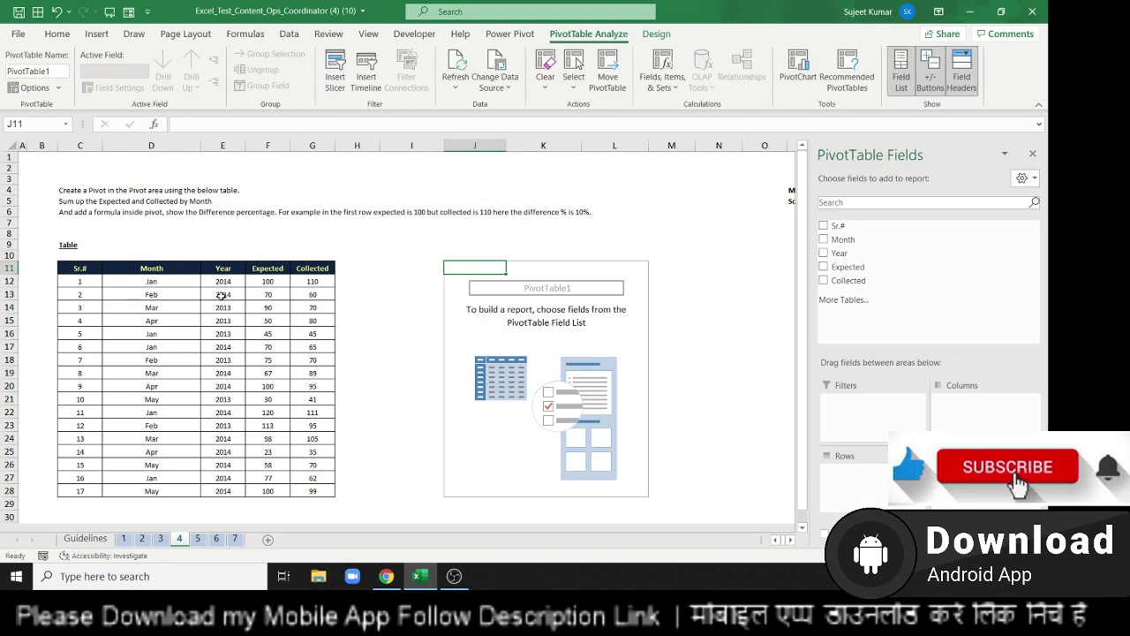
Put Month in Rows and add Sum of Expected and Sum of Collected as values
{"action": "left_click", "coordinate": [103, 203]}
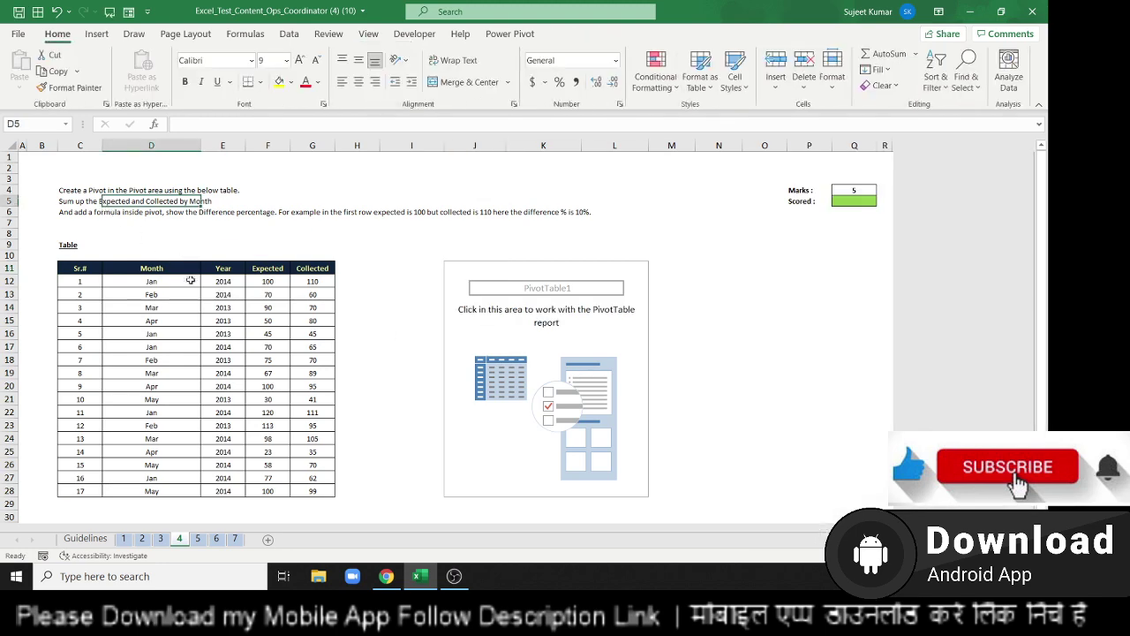
{"action": "left_click", "coordinate": [219, 328]}
{"action": "left_click", "coordinate": [540, 342]}
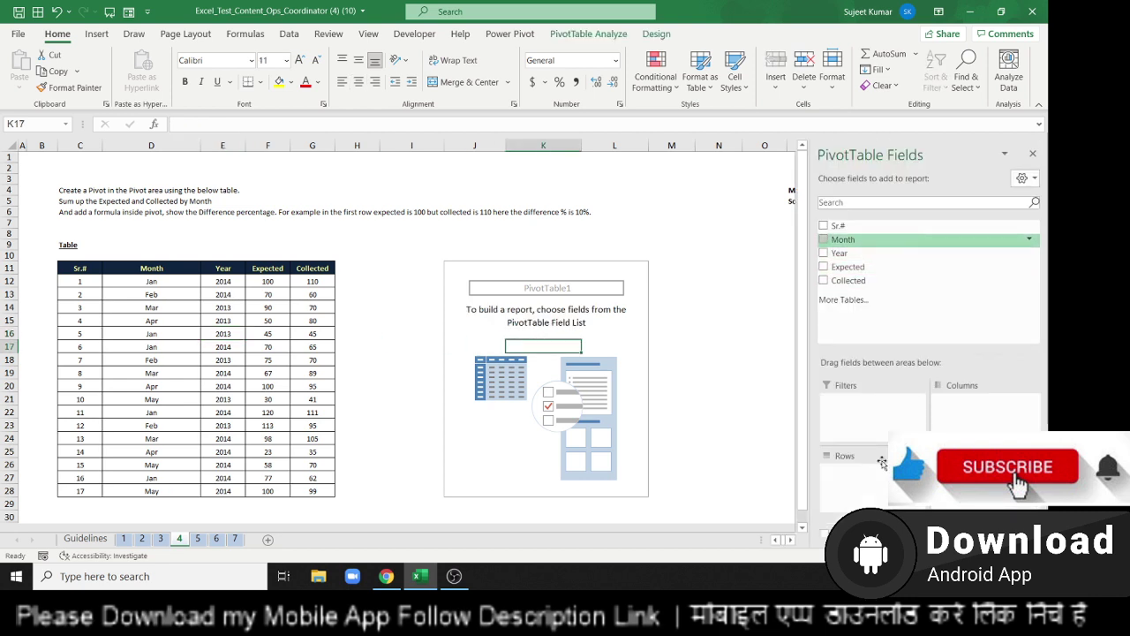
{"action": "left_click_drag", "start_coordinate": [909, 241], "coordinate": [866, 501]}
{"action": "mouse_move", "coordinate": [847, 267]}
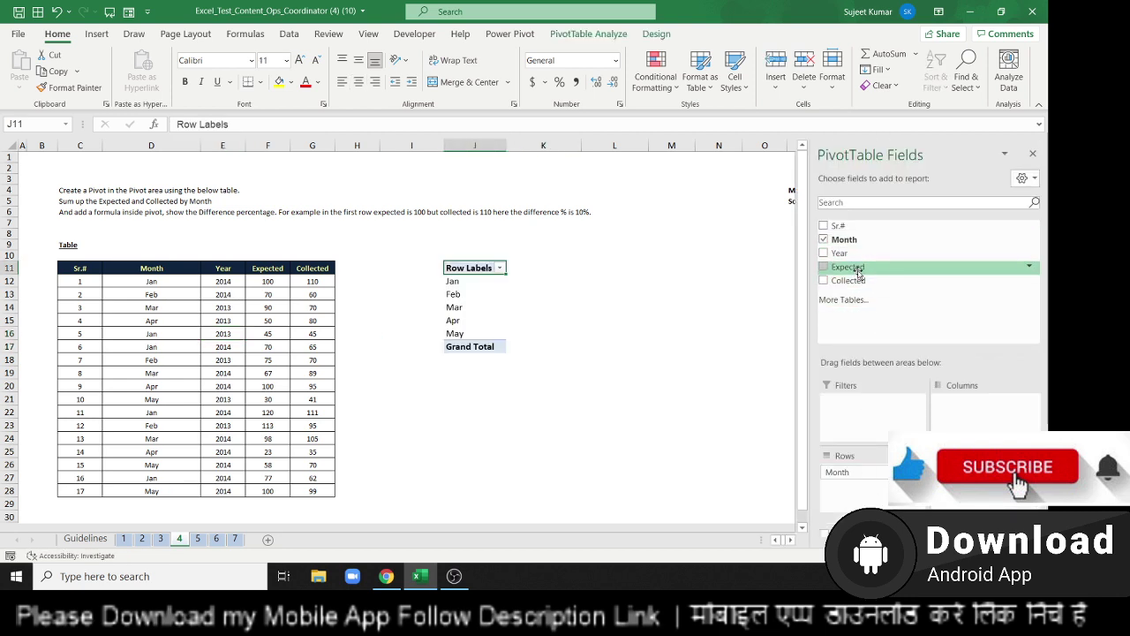
{"action": "left_click", "coordinate": [858, 272]}
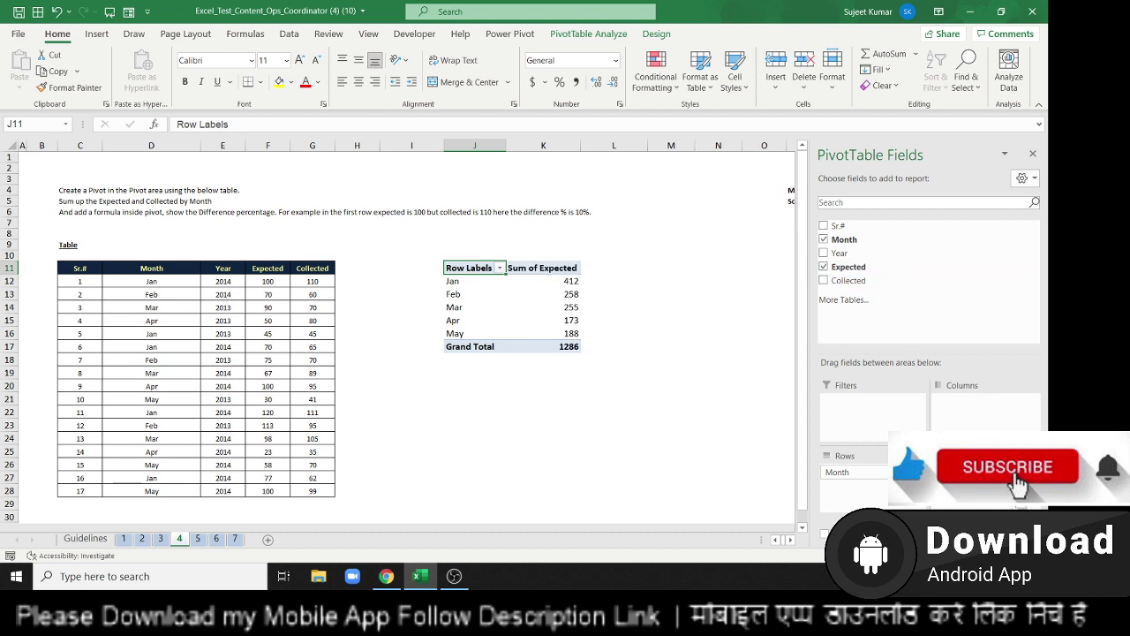
{"action": "left_click", "coordinate": [848, 280]}
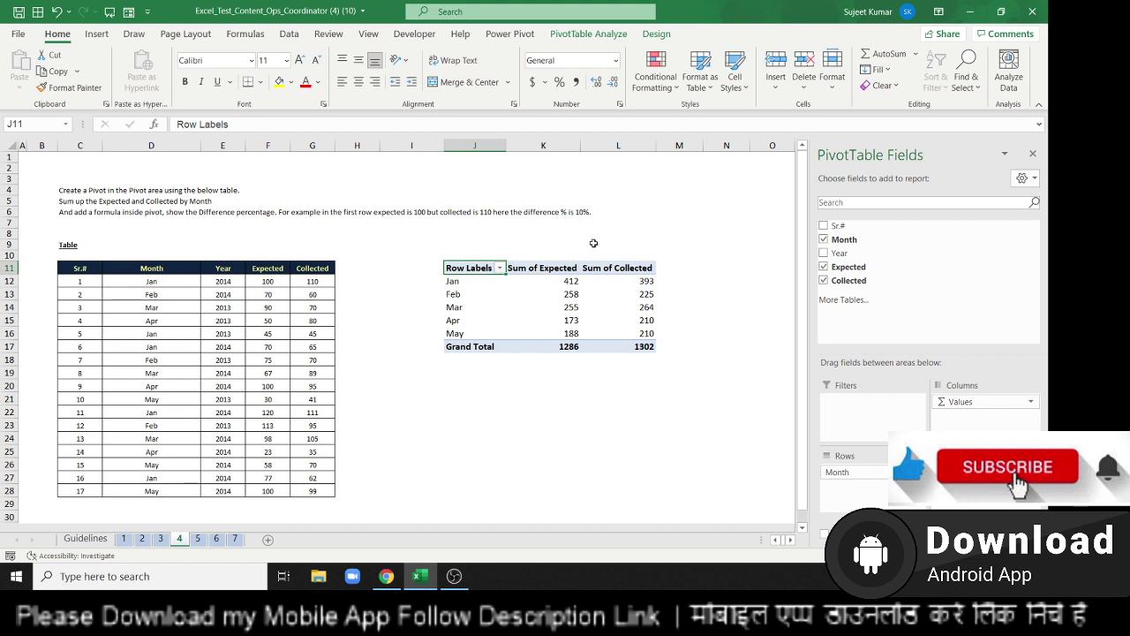
{"action": "left_click", "coordinate": [618, 285]}
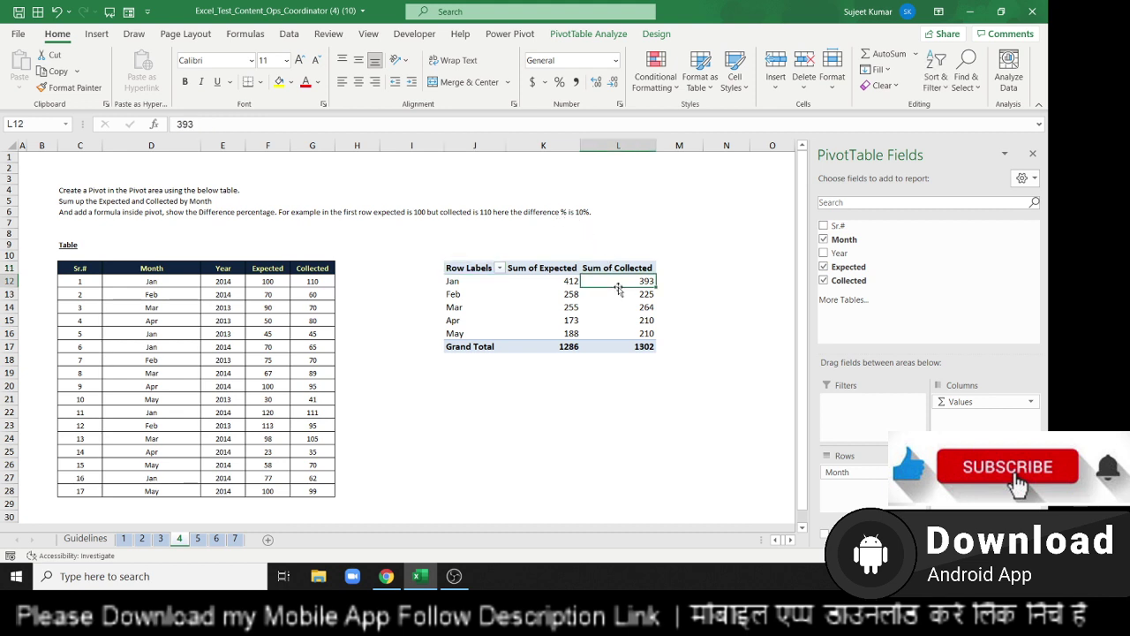
{"action": "mouse_move", "coordinate": [904, 281]}
{"action": "left_mouse_down"}
{"action": "mouse_move", "coordinate": [1019, 401]}
{"action": "mouse_move", "coordinate": [1008, 499]}
{"action": "left_mouse_up"}
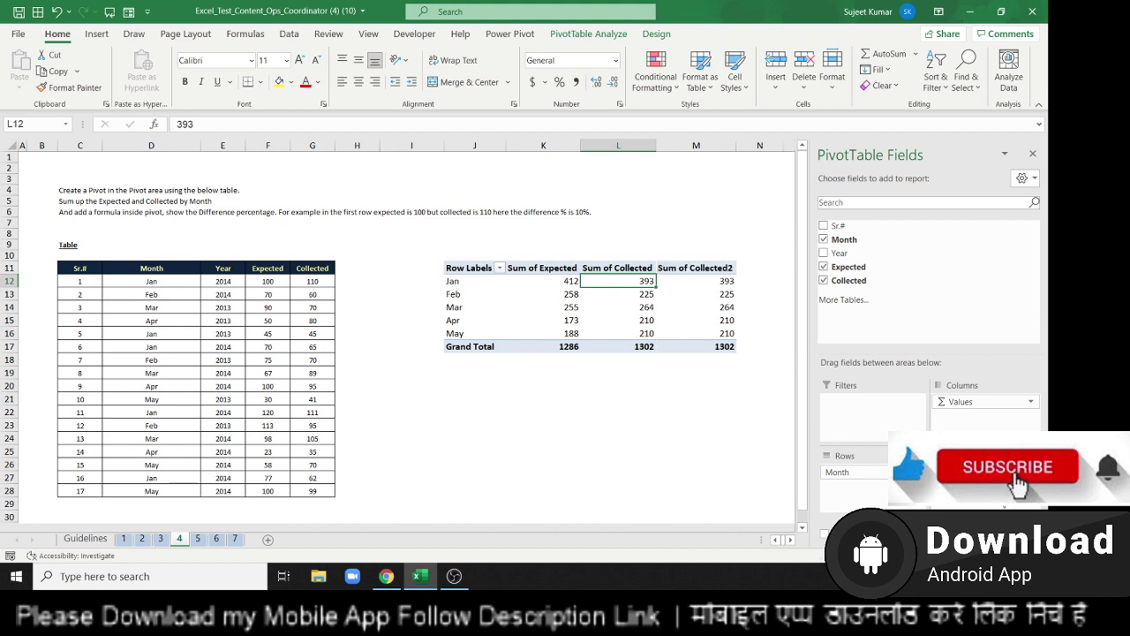
{"action": "left_click", "coordinate": [1008, 499]}
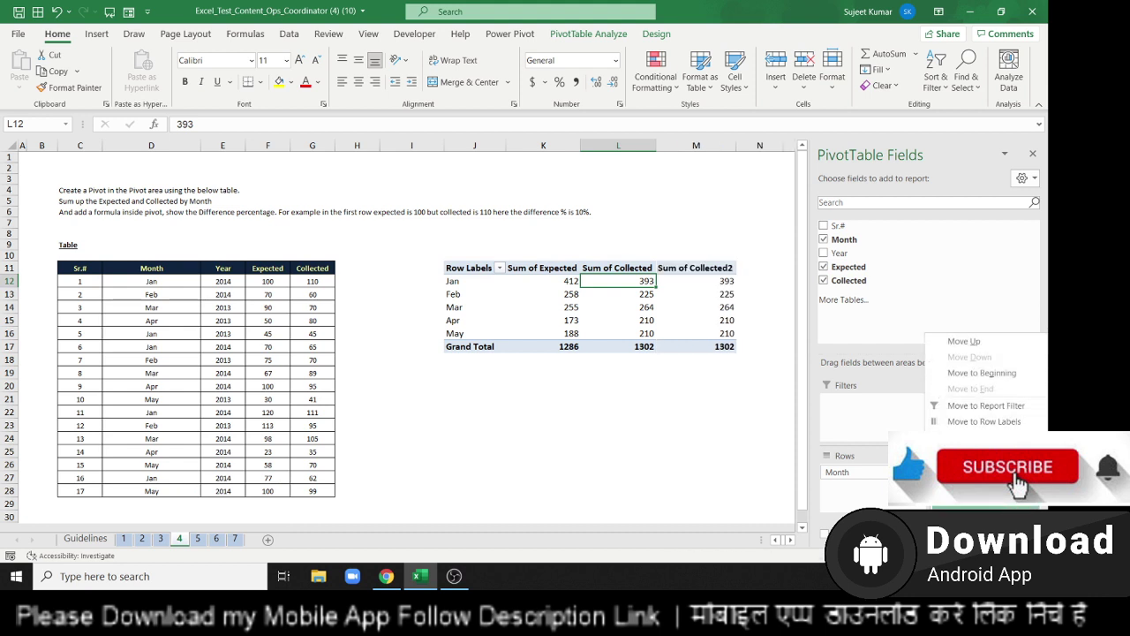
{"action": "left_click", "coordinate": [980, 501]}
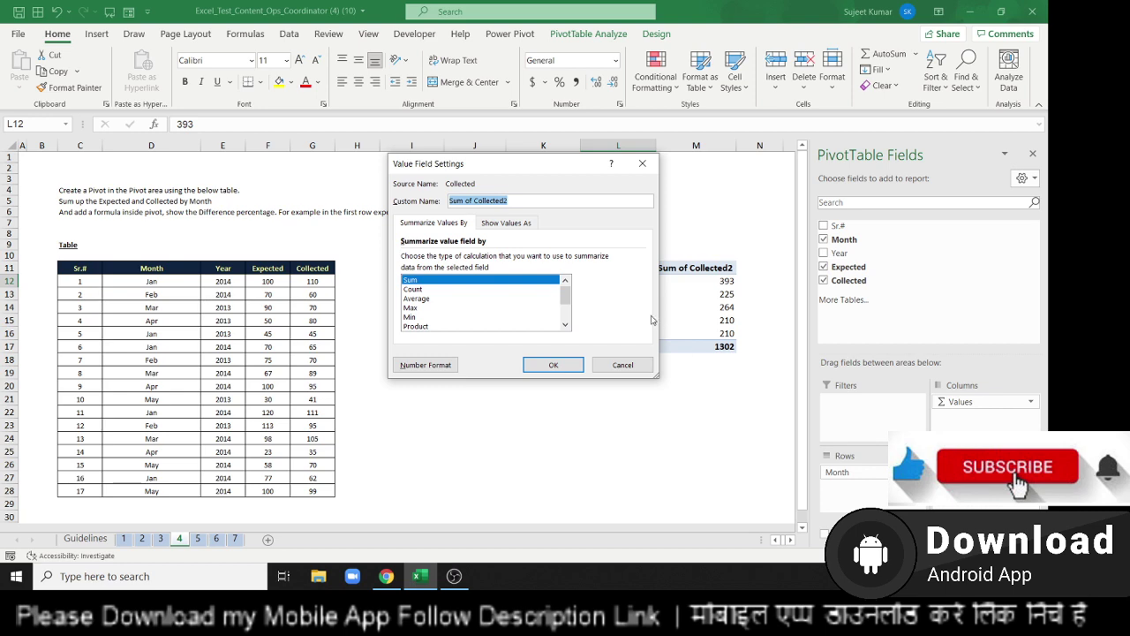
{"action": "left_click", "coordinate": [484, 222]}
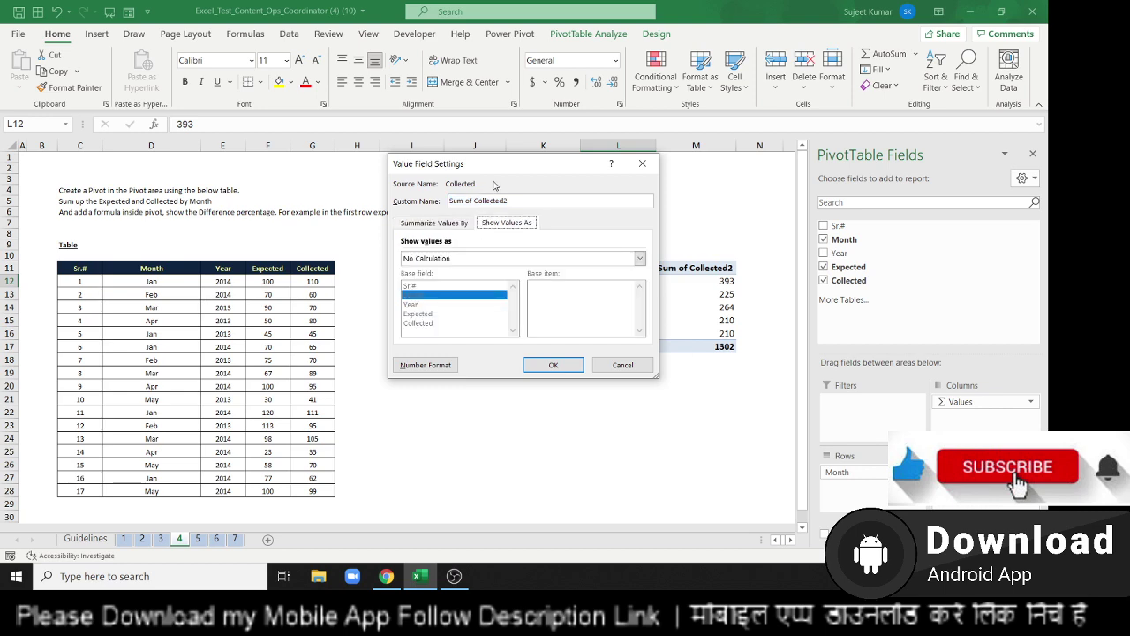
{"action": "left_click_drag", "start_coordinate": [494, 170], "coordinate": [790, 136]}
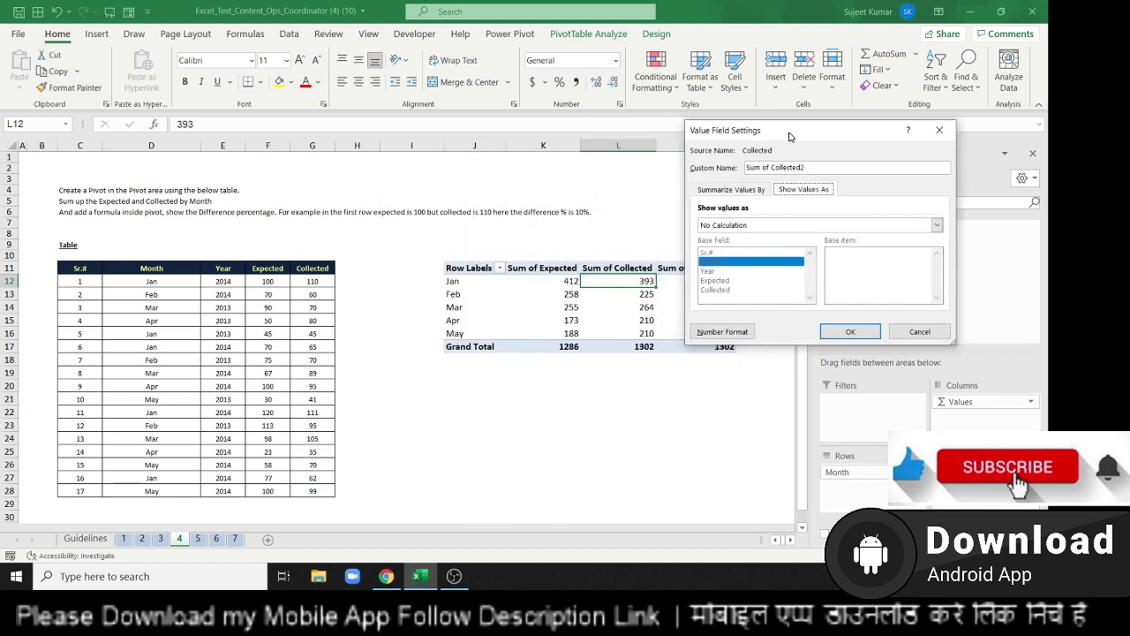
{"action": "left_click", "coordinate": [762, 225]}
{"action": "key", "text": "Down"}
{"action": "key", "text": "Down"}
{"action": "key", "text": "Down"}
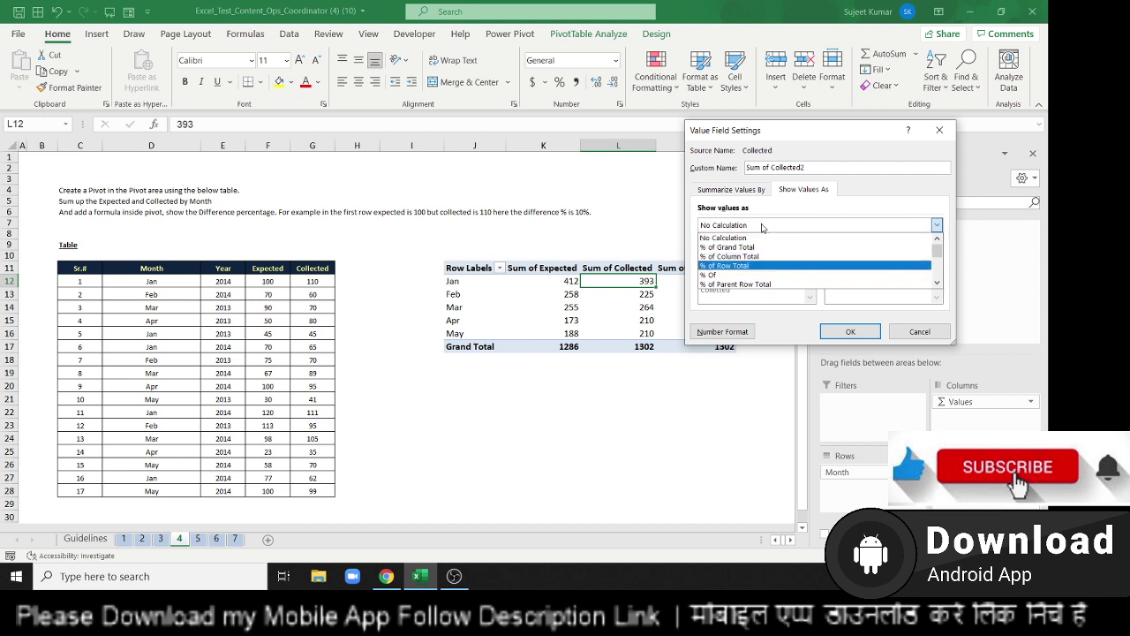
{"action": "key", "text": "Down"}
{"action": "key", "text": "Down"}
{"action": "key", "text": "Down"}
{"action": "key", "text": "Down"}
{"action": "key", "text": "Down"}
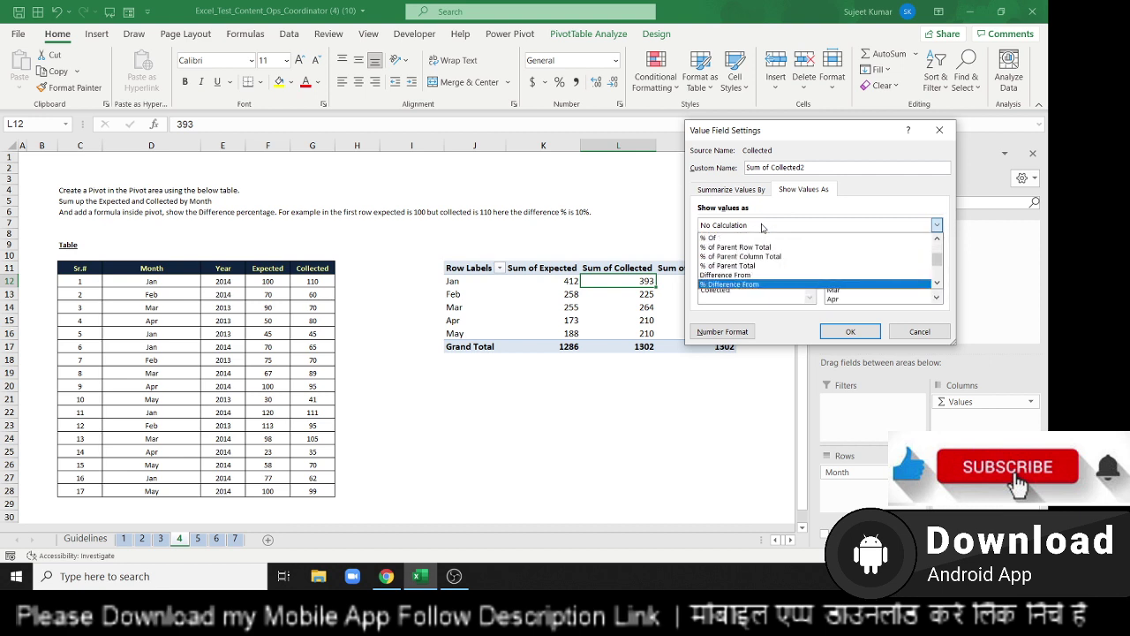
{"action": "key", "text": "Down"}
{"action": "key", "text": "Down"}
{"action": "key", "text": "Up"}
{"action": "key", "text": "Down"}
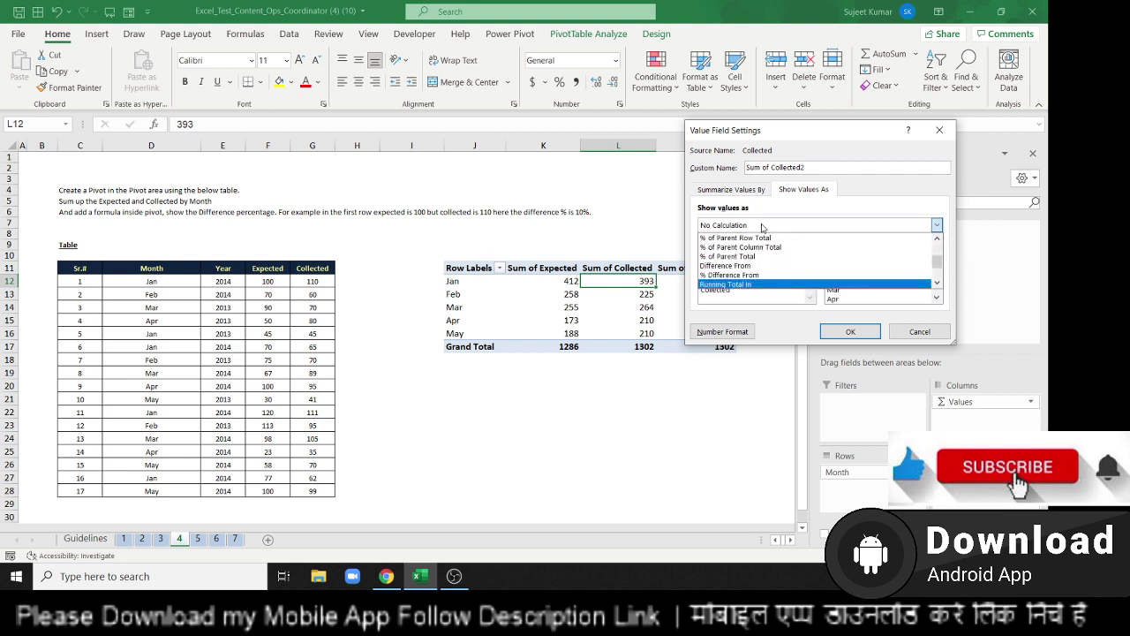
{"action": "key", "text": "Down"}
{"action": "key", "text": "Down"}
{"action": "key", "text": "Up"}
{"action": "key", "text": "Down"}
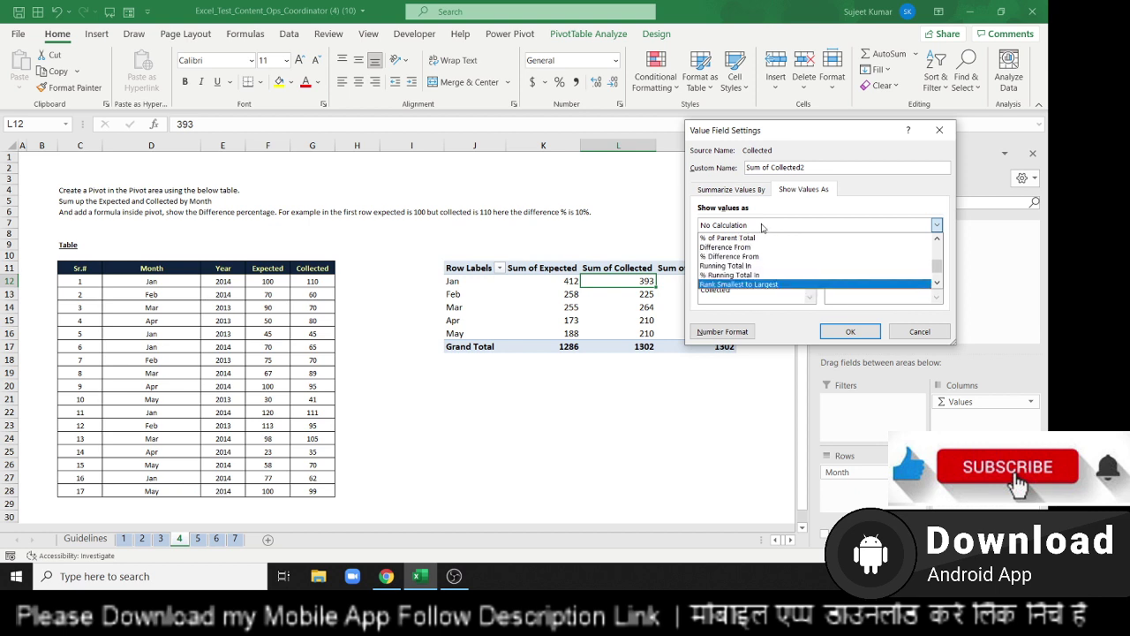
{"action": "key", "text": "Down"}
{"action": "key", "text": "Down"}
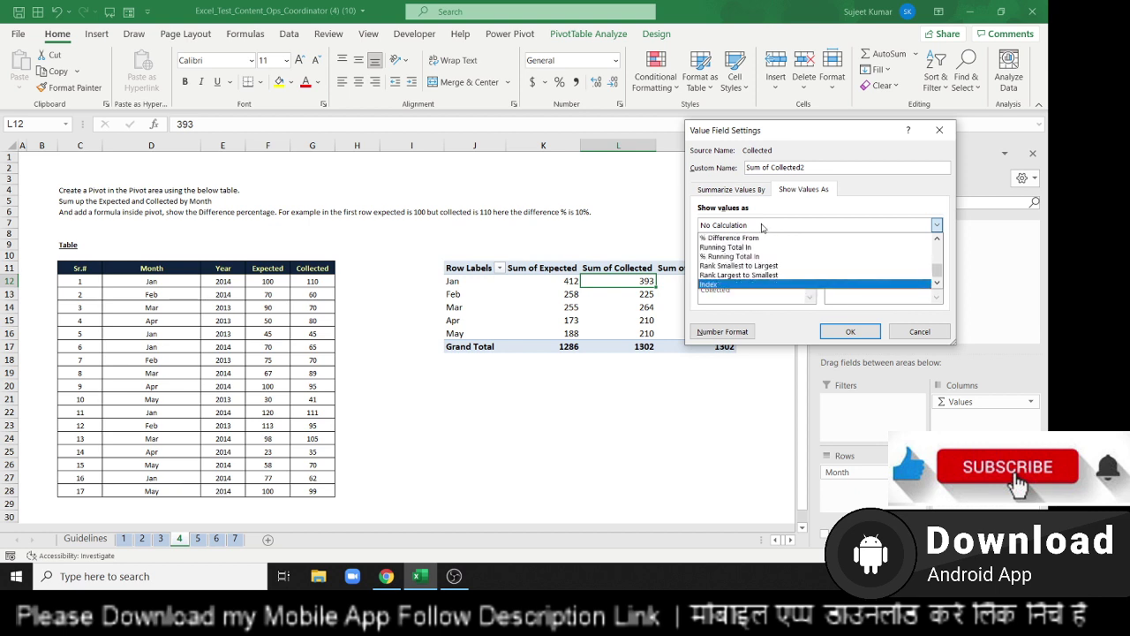
{"action": "key", "text": "Up"}
{"action": "key", "text": "Up"}
{"action": "key", "text": "Up"}
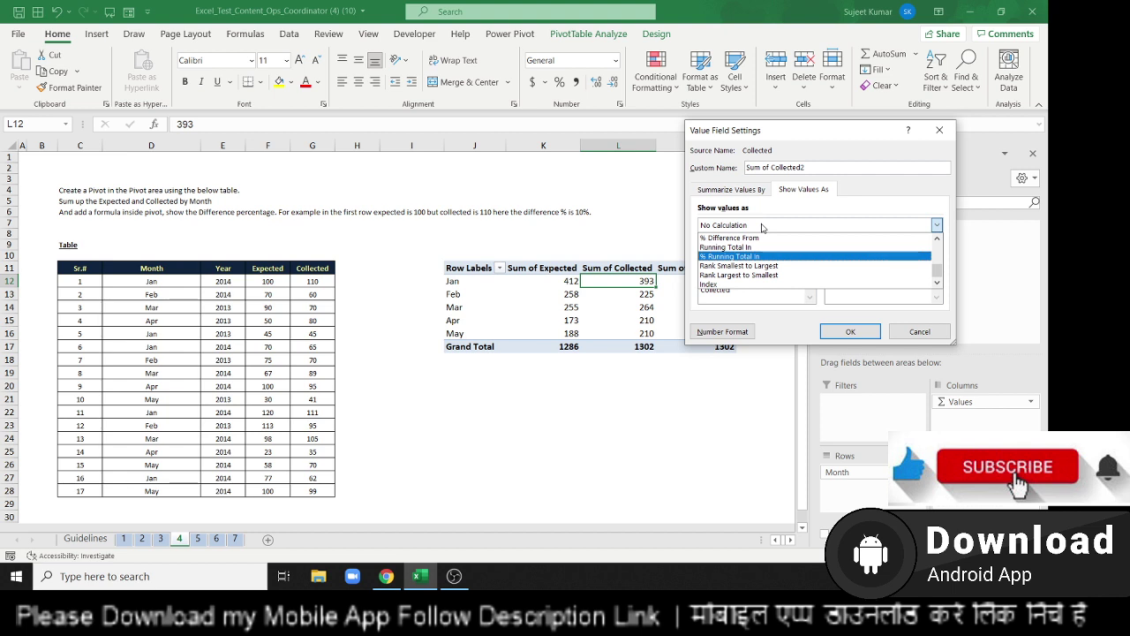
{"action": "key", "text": "Escape"}
{"action": "key", "text": "Escape"}
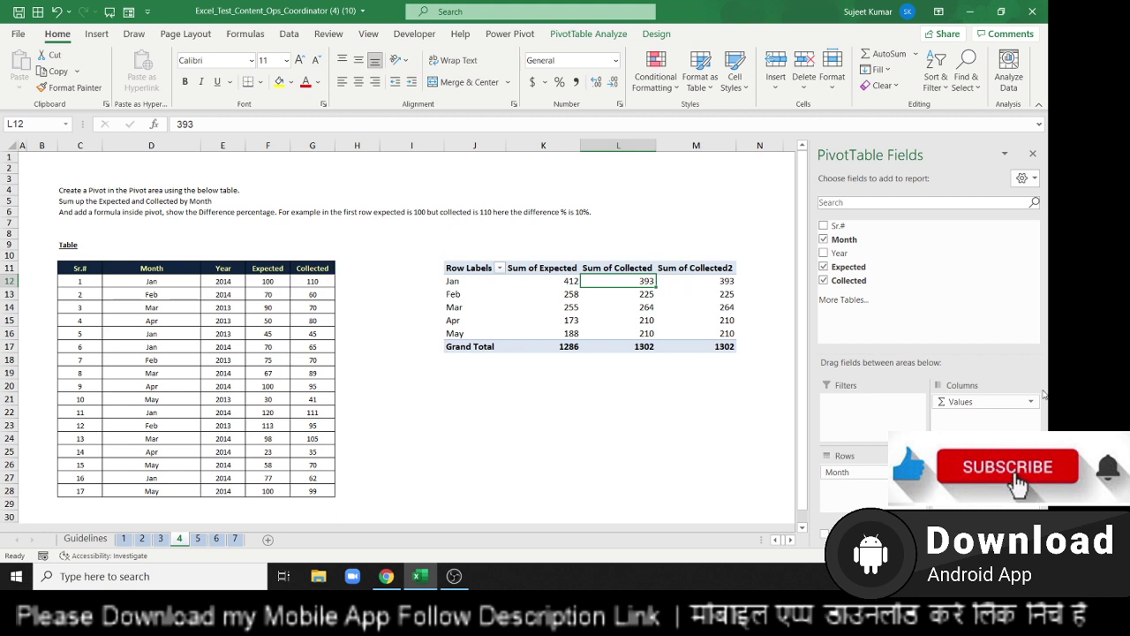
Remove the duplicate Sum of Collected2 column and name a new calculated field '%'
{"action": "left_click_drag", "start_coordinate": [979, 508], "coordinate": [911, 316]}
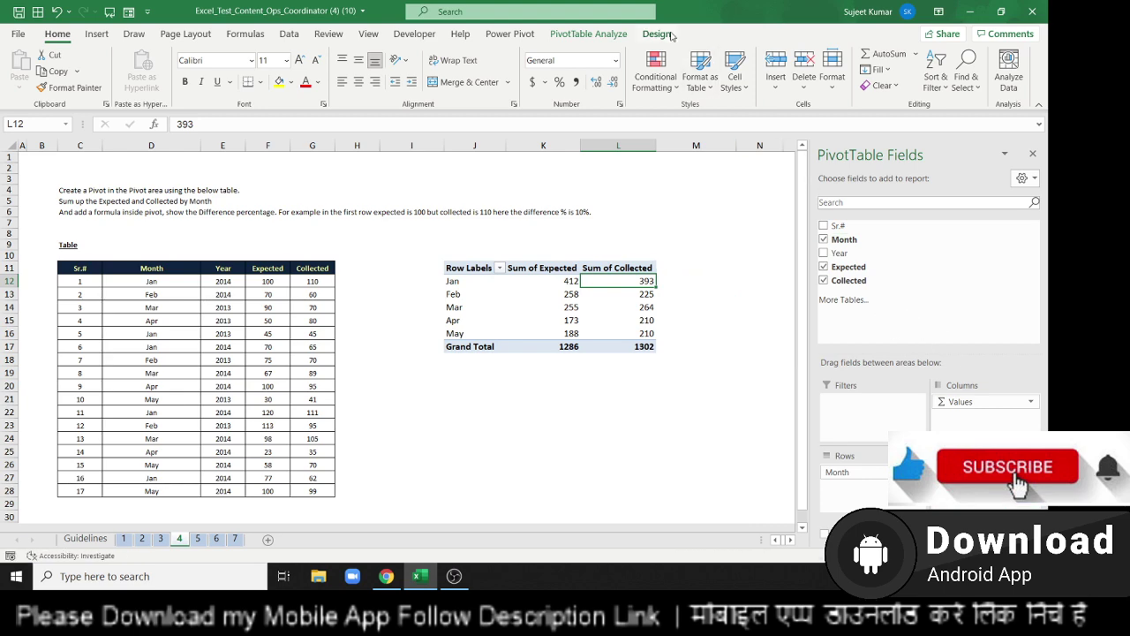
{"action": "left_click", "coordinate": [606, 35]}
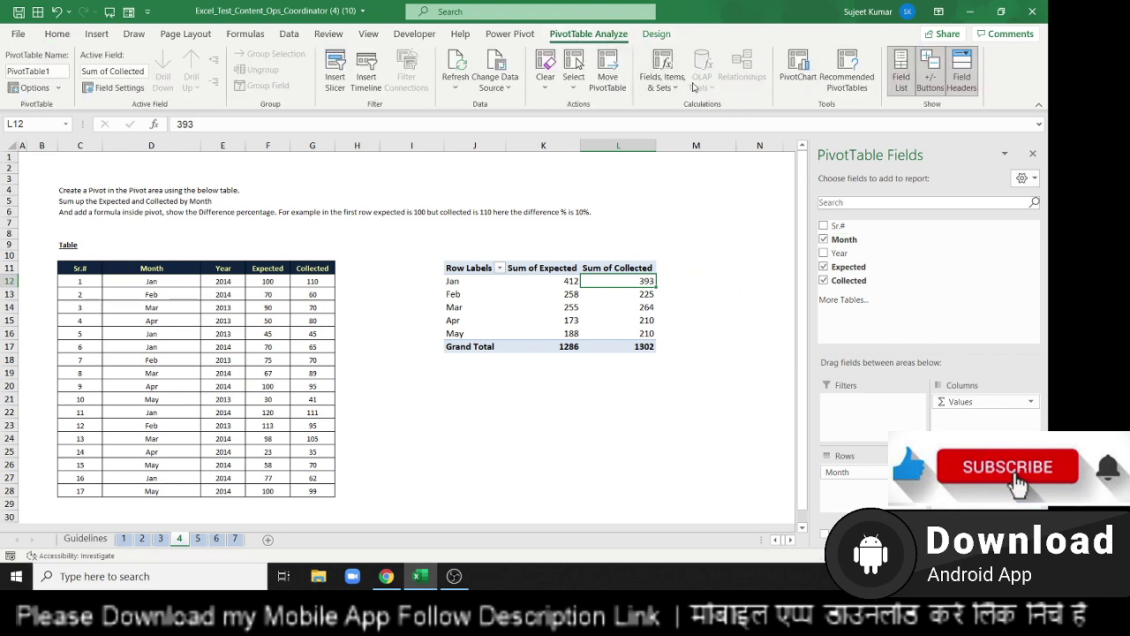
{"action": "left_click", "coordinate": [662, 81]}
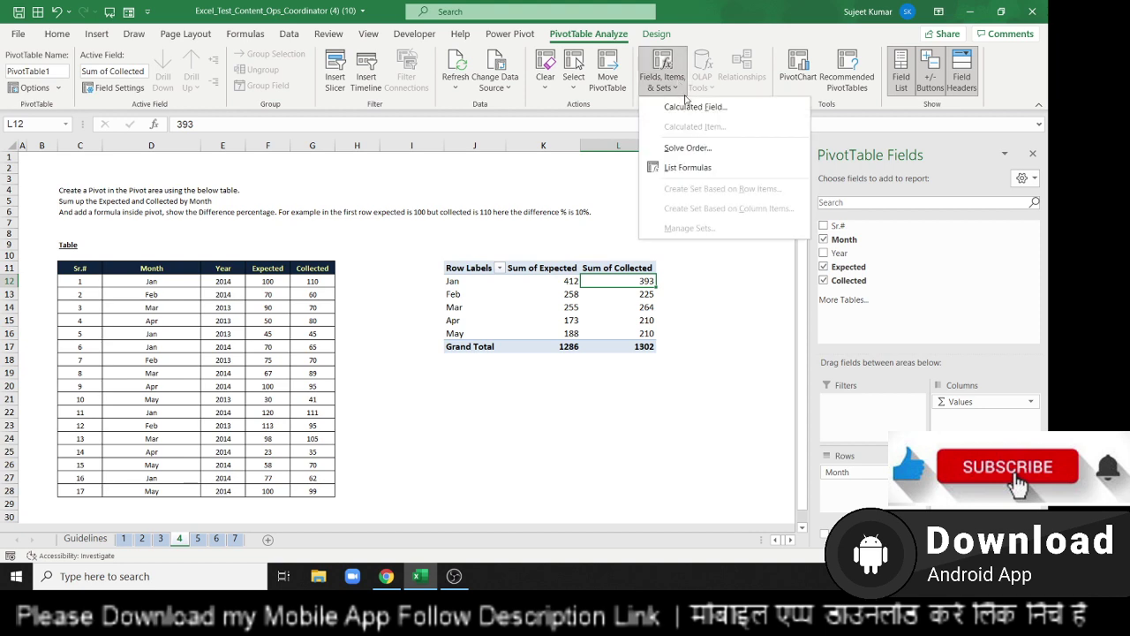
{"action": "left_click", "coordinate": [689, 108]}
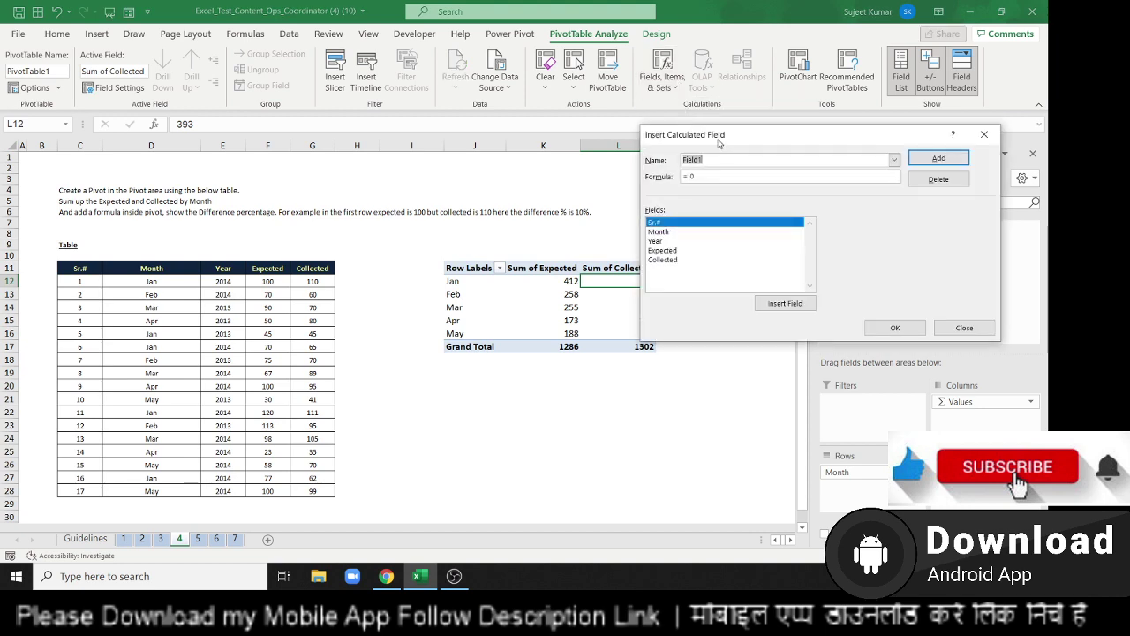
{"action": "mouse_move", "coordinate": [719, 137]}
{"action": "left_mouse_down"}
{"action": "mouse_move", "coordinate": [424, 378]}
{"action": "mouse_move", "coordinate": [421, 350]}
{"action": "left_mouse_up"}
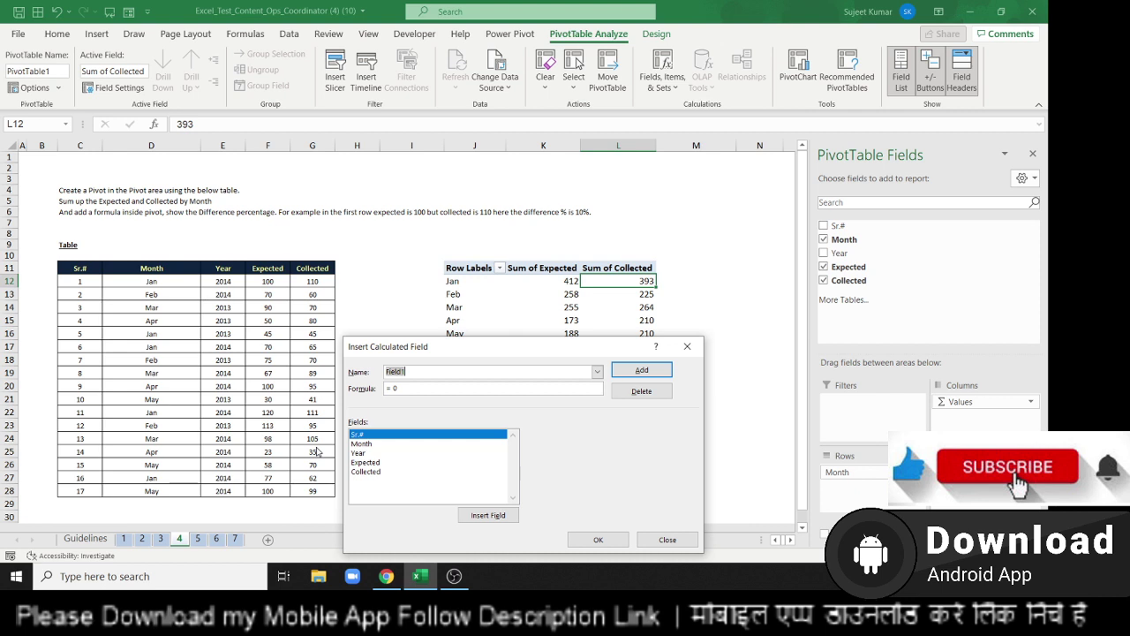
{"action": "key", "text": "BackSpace"}
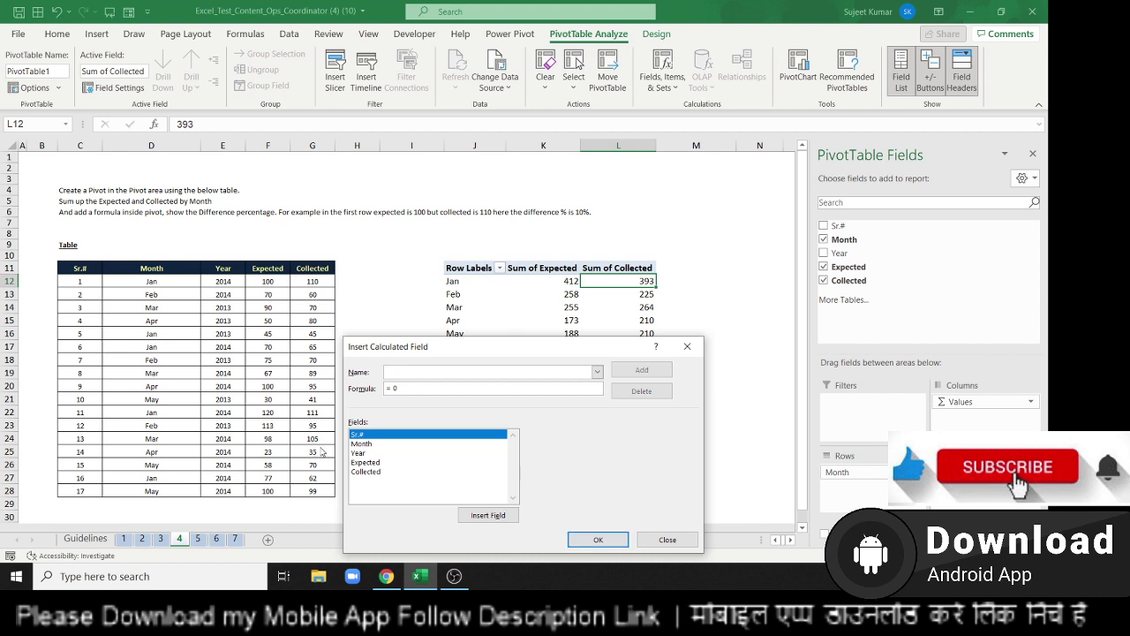
{"action": "type", "text": "%"}
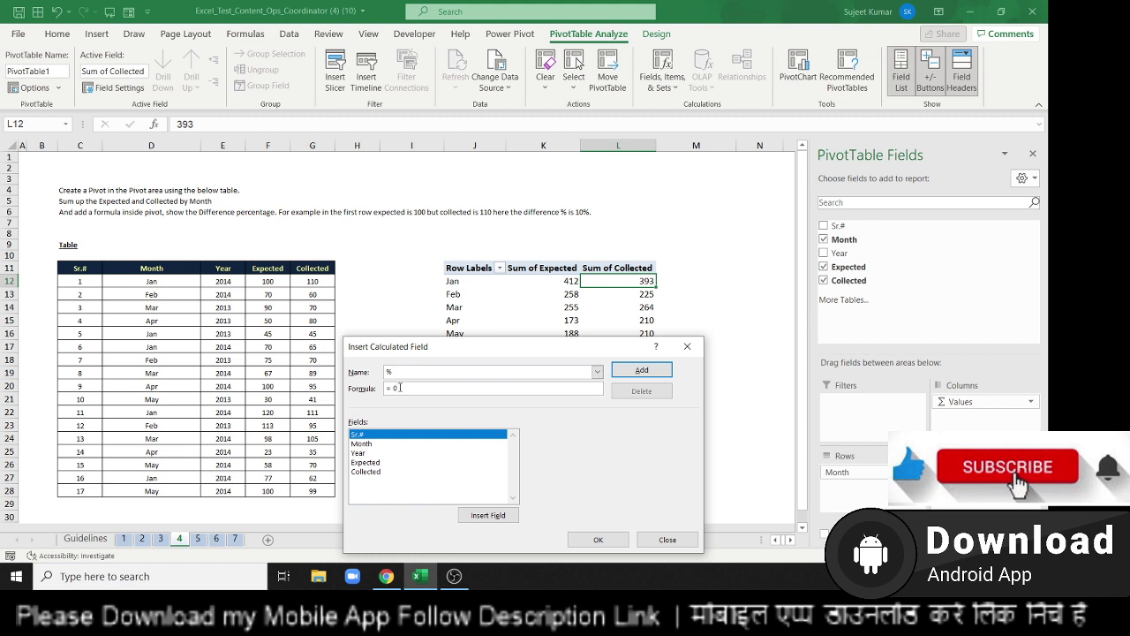
Give the % field the formula =(Collected-Expected)/Expected and add it to the pivot
{"action": "key", "text": "BackSpace"}
{"action": "double_click", "coordinate": [360, 474]}
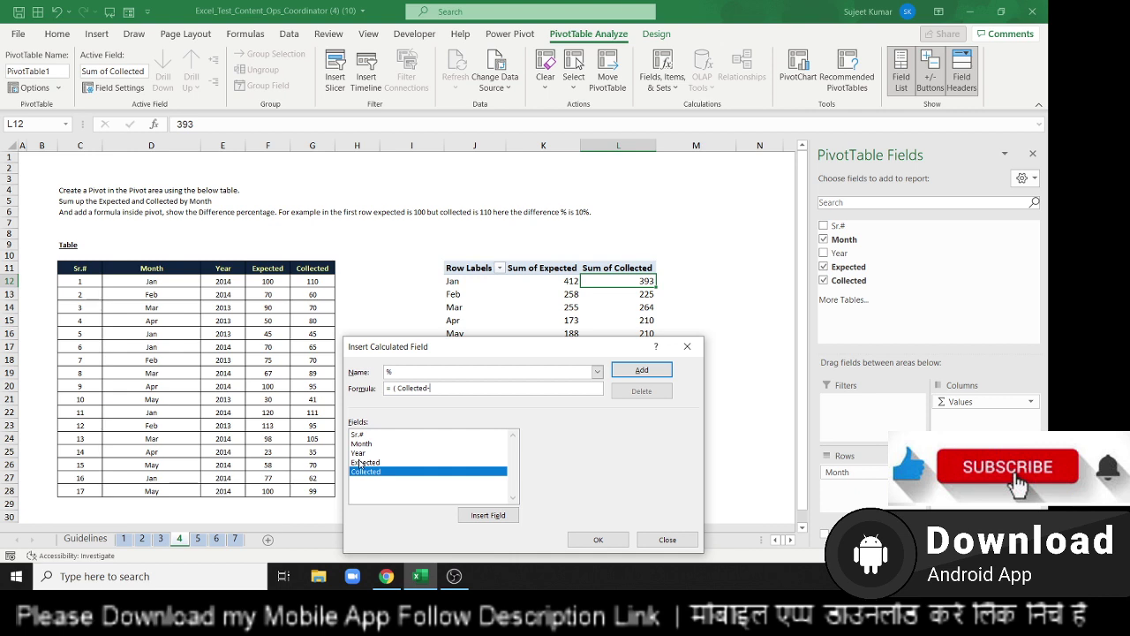
{"action": "double_click", "coordinate": [360, 462]}
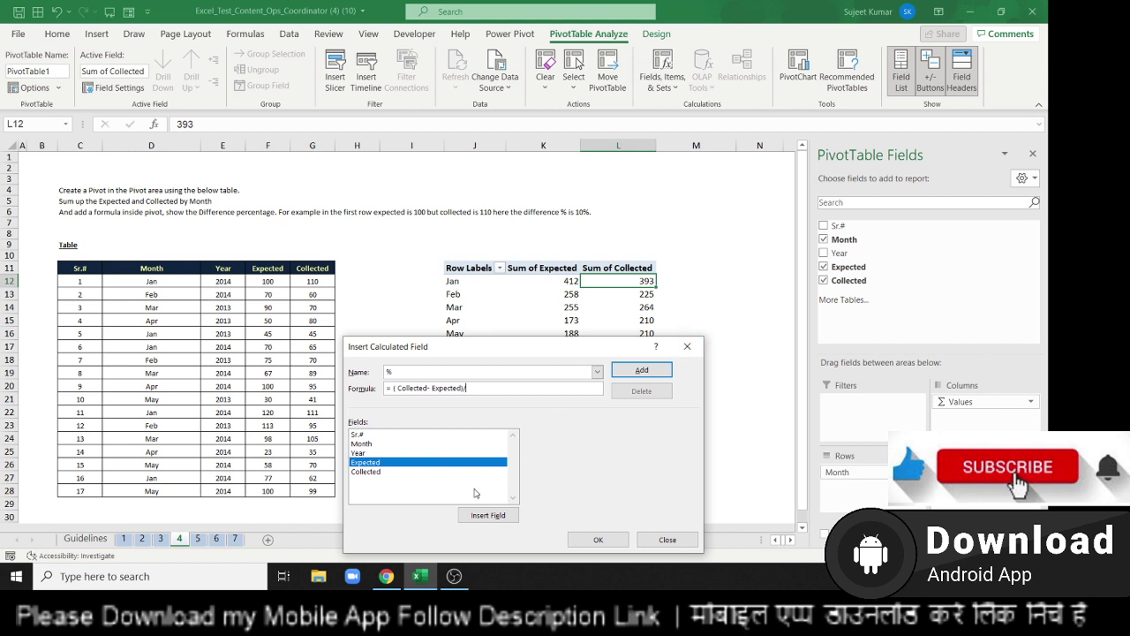
{"action": "left_click", "coordinate": [486, 516]}
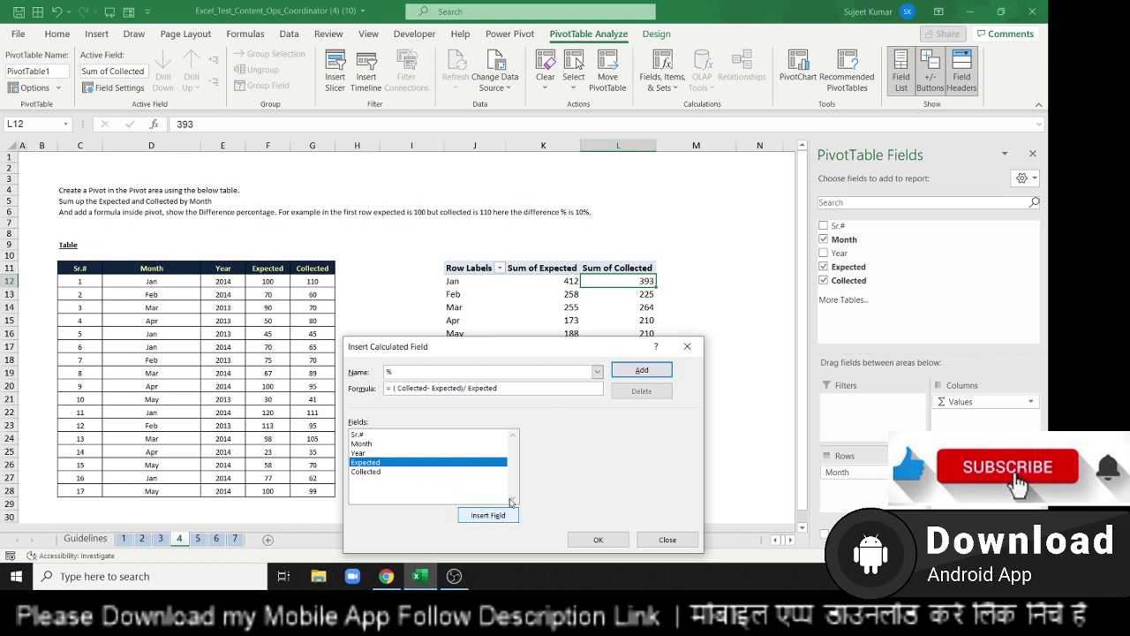
{"action": "left_click", "coordinate": [635, 371]}
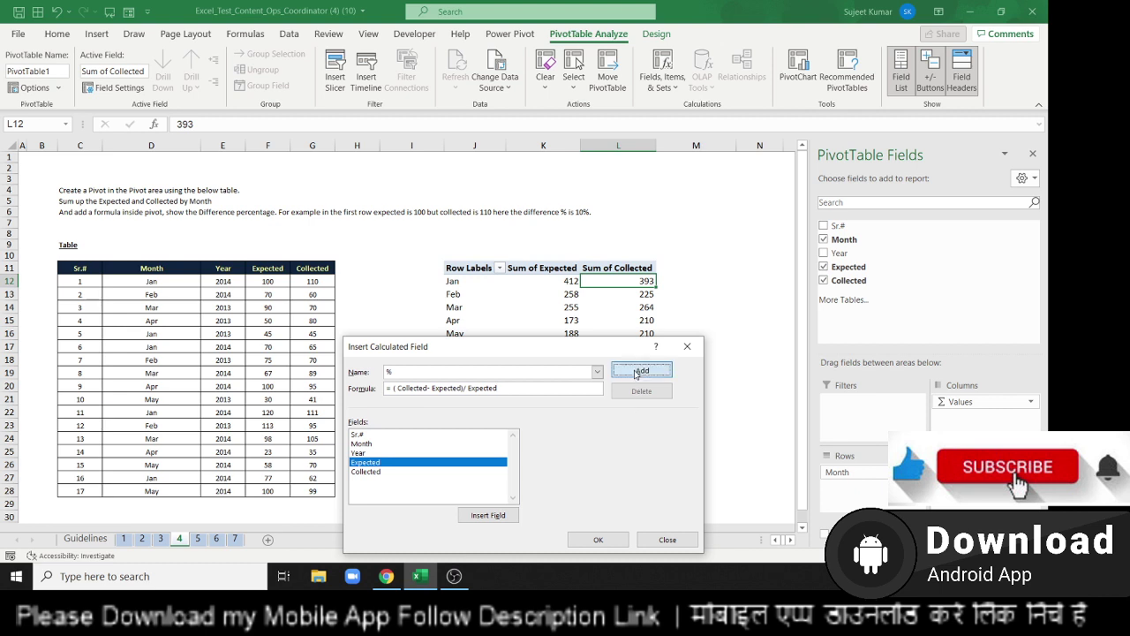
{"action": "left_click", "coordinate": [597, 540]}
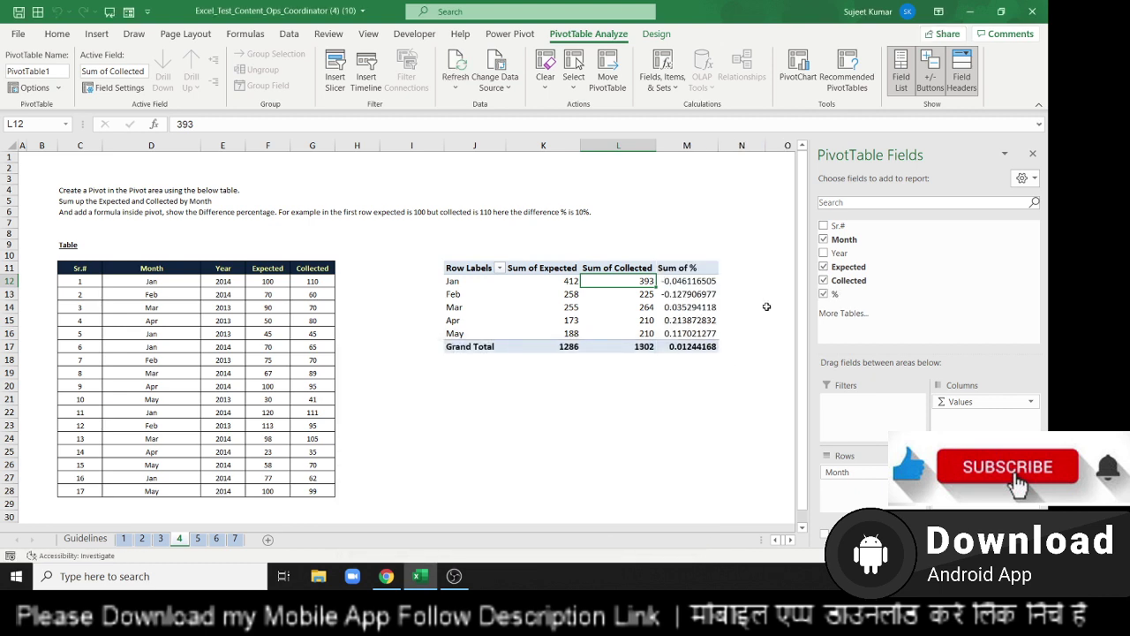
Select the monthly Sum of % values, leaving out the grand total
{"action": "left_click", "coordinate": [702, 283]}
{"action": "key", "text": "ctrl+shift+Down"}
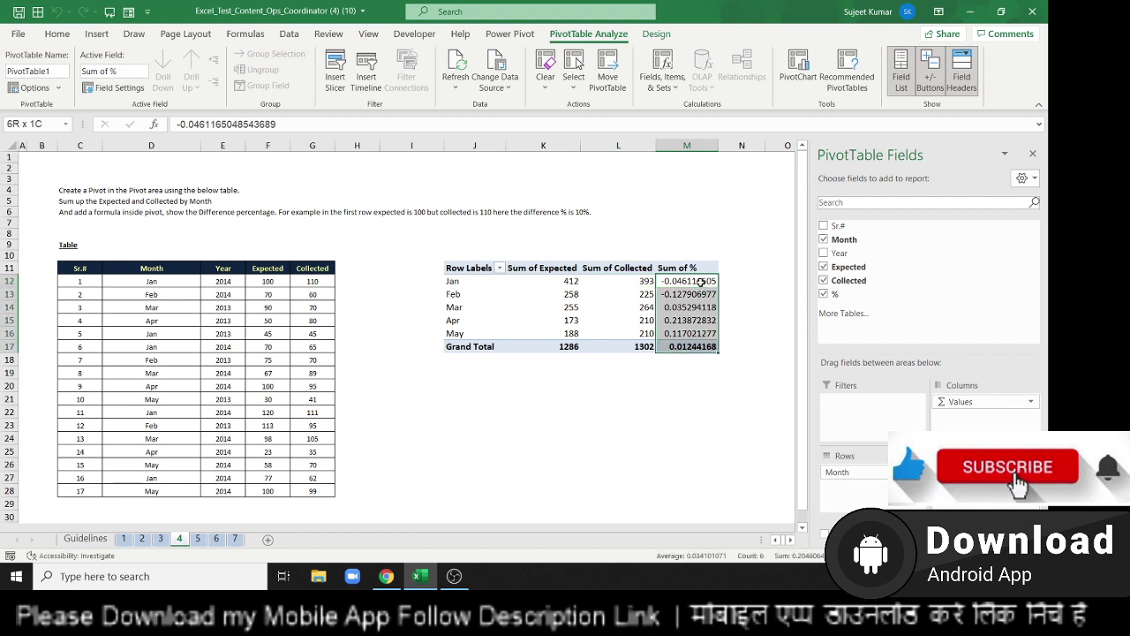
{"action": "key", "text": "shift+Up"}
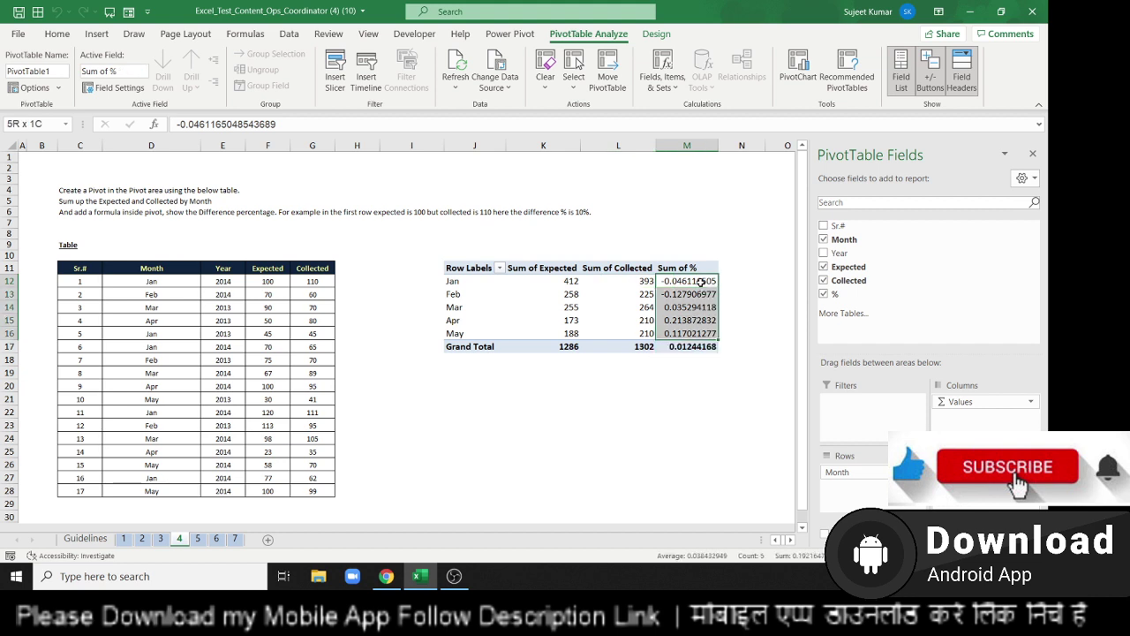
Apply Percent Style to the monthly % values and hide the PivotTable Fields pane
{"action": "left_click", "coordinate": [56, 33]}
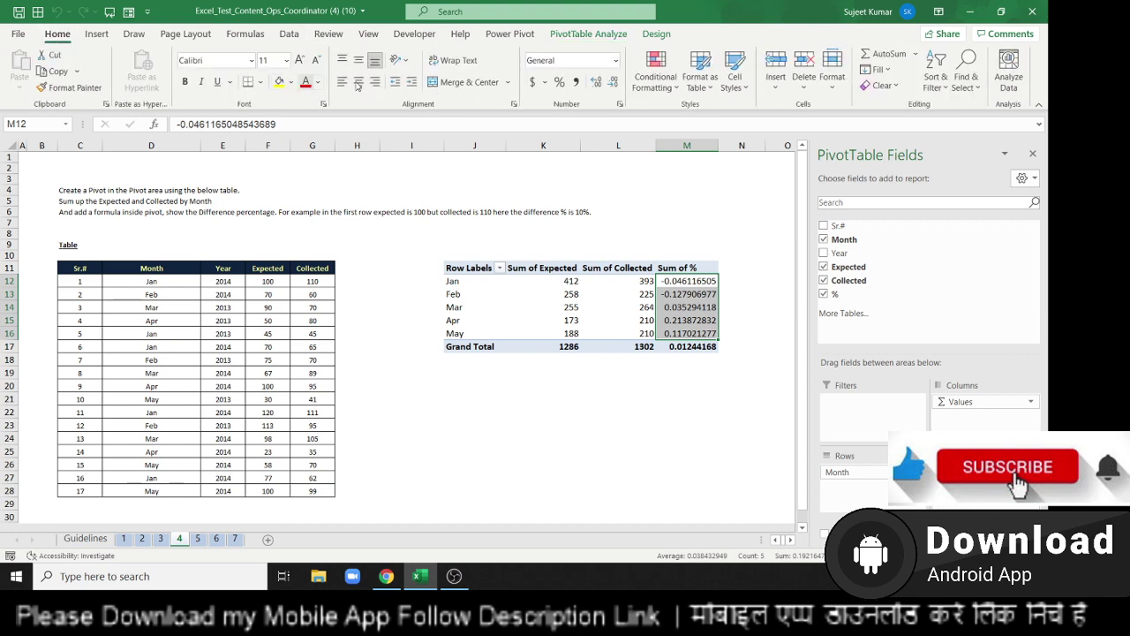
{"action": "left_click", "coordinate": [560, 82]}
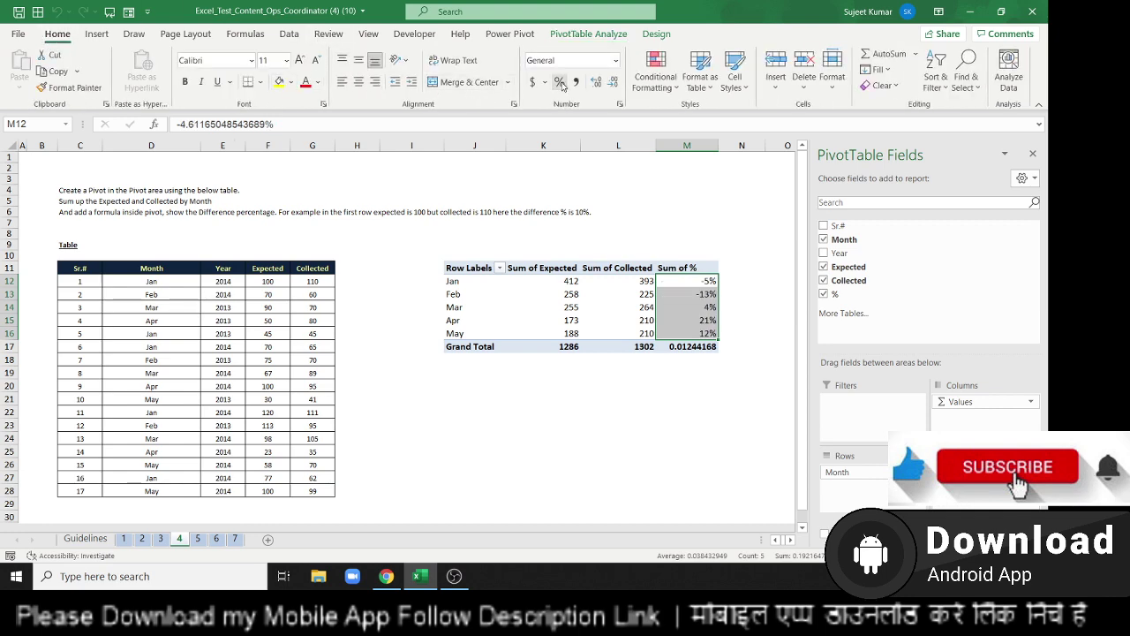
{"action": "left_click", "coordinate": [1034, 156]}
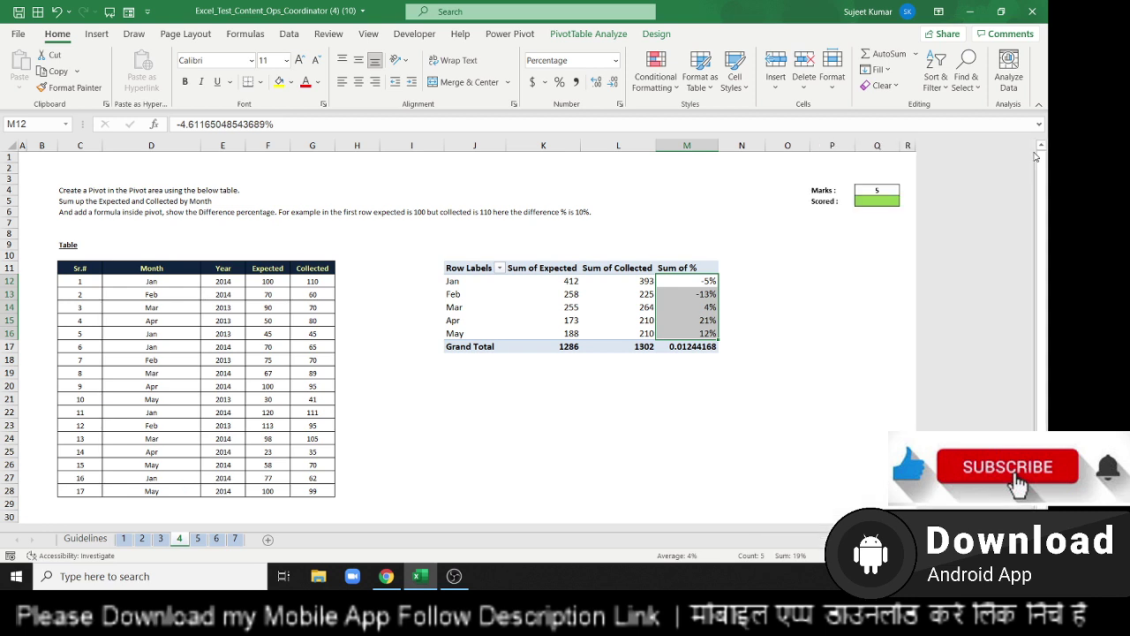
{"action": "key", "text": "Up"}
{"action": "key", "text": "Up"}
{"action": "key", "text": "Up"}
{"action": "key", "text": "Left"}
{"action": "key", "text": "Left"}
{"action": "key", "text": "Left"}
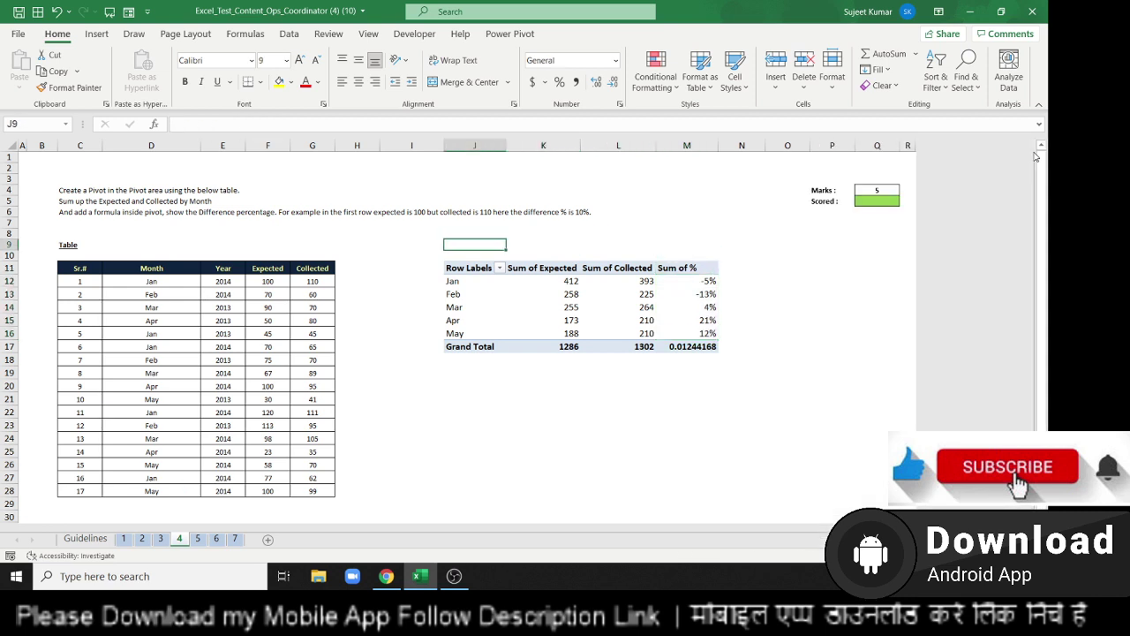
{"action": "key", "text": "Down"}
{"action": "key", "text": "Down"}
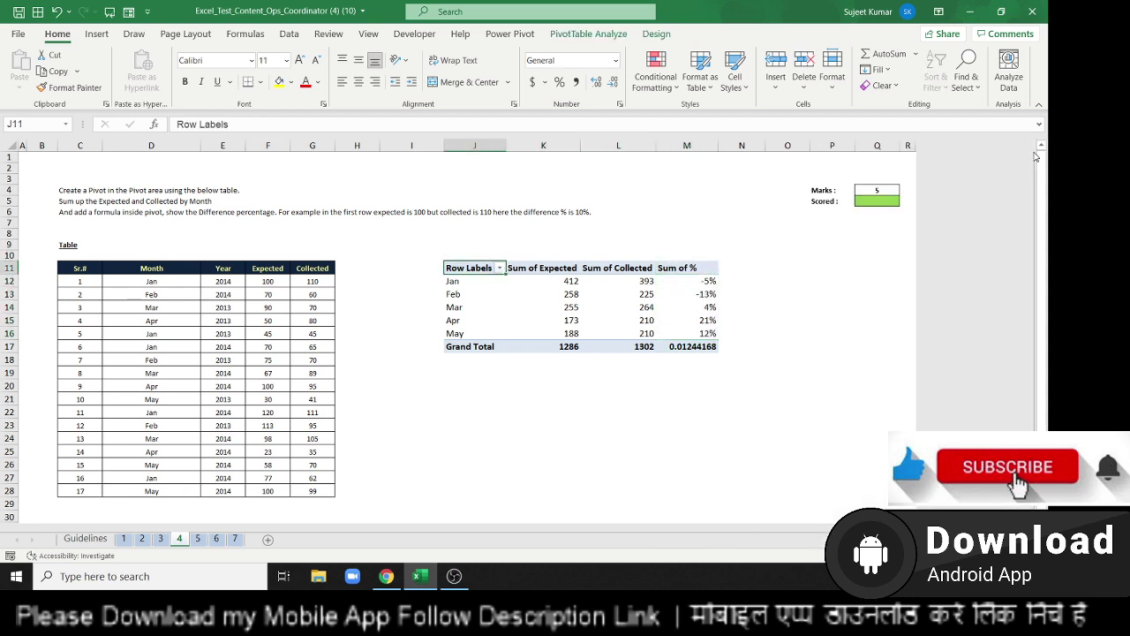
Retitle the row header as Month and Sum of Expected as Total Expected
{"action": "type", "text": "Month"}
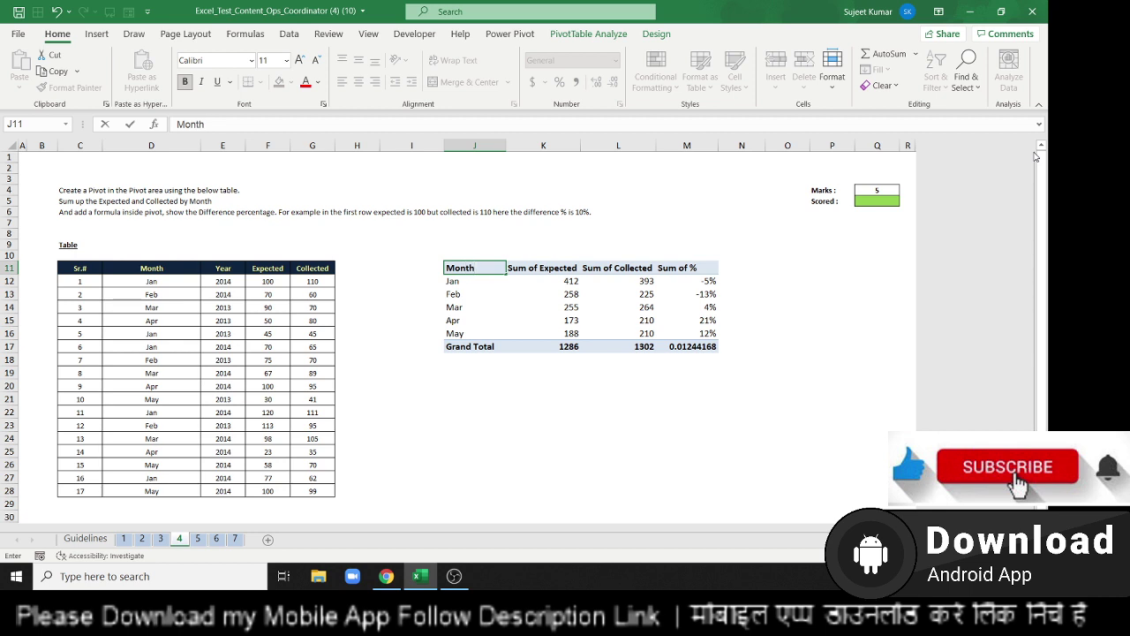
{"action": "key", "text": "Tab"}
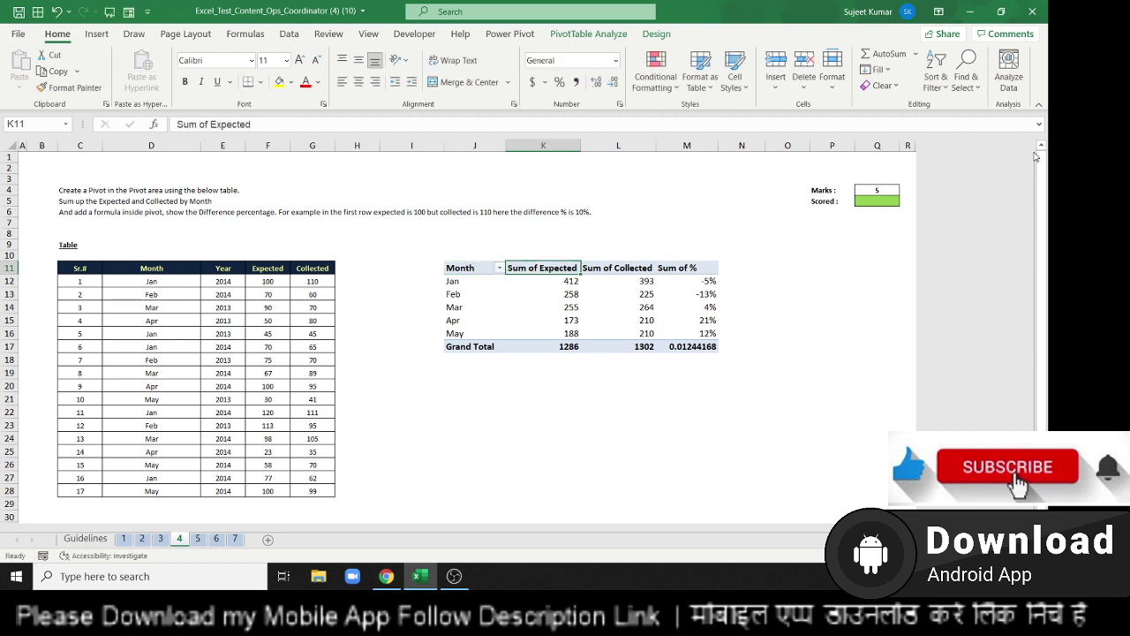
{"action": "left_click", "coordinate": [211, 124]}
{"action": "key", "text": "BackSpace"}
{"action": "key", "text": "BackSpace"}
{"action": "key", "text": "BackSpace"}
{"action": "key", "text": "BackSpace"}
{"action": "key", "text": "BackSpace"}
{"action": "key", "text": "BackSpace"}
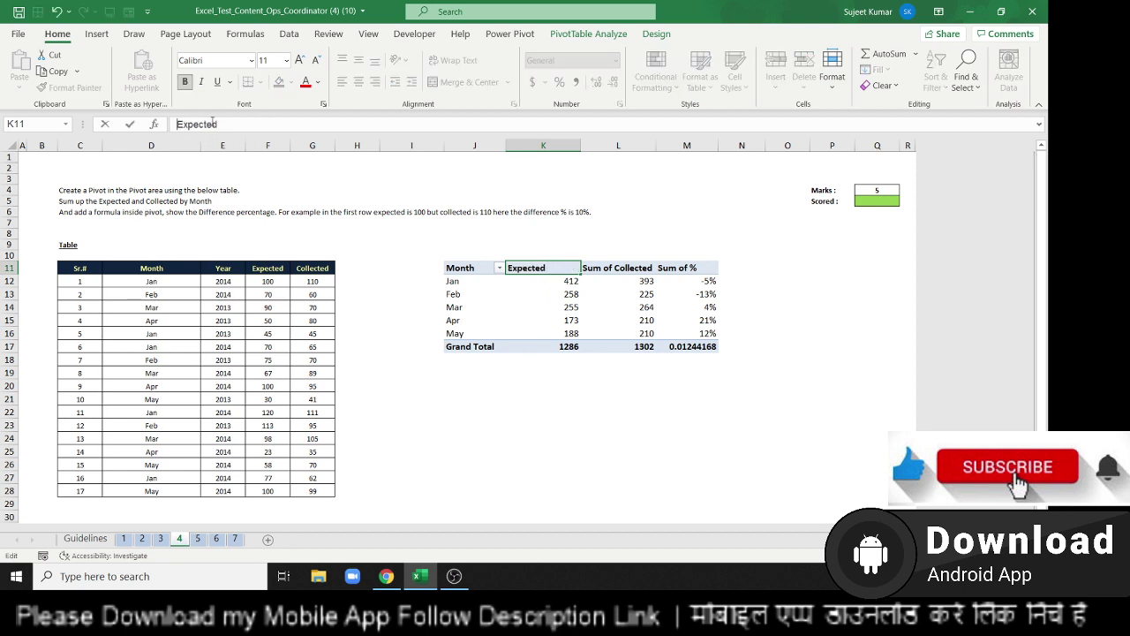
{"action": "type", "text": "Total"}
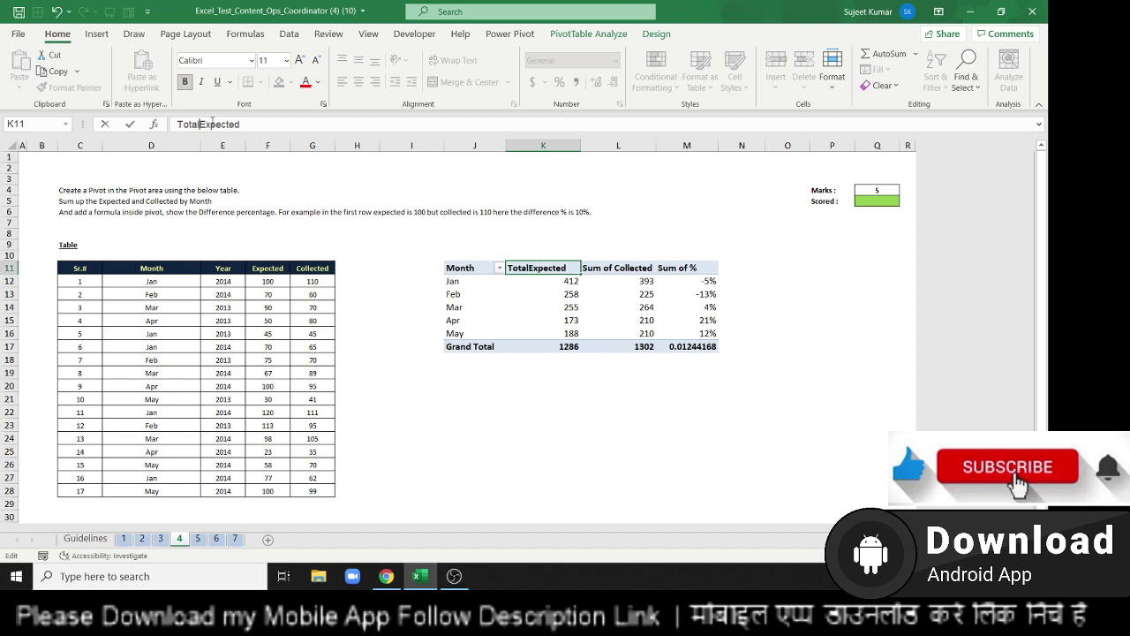
{"action": "key", "text": "Return"}
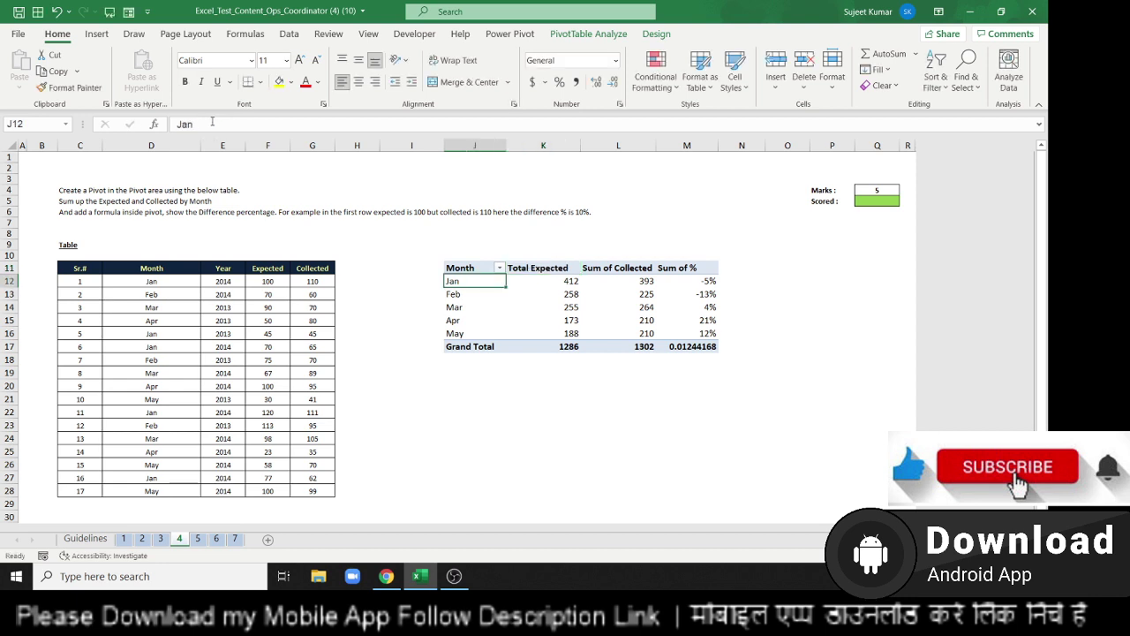
Rename Sum of Collected to Total Collected and select the whole pivot table
{"action": "key", "text": "Up"}
{"action": "key", "text": "Right"}
{"action": "key", "text": "Right"}
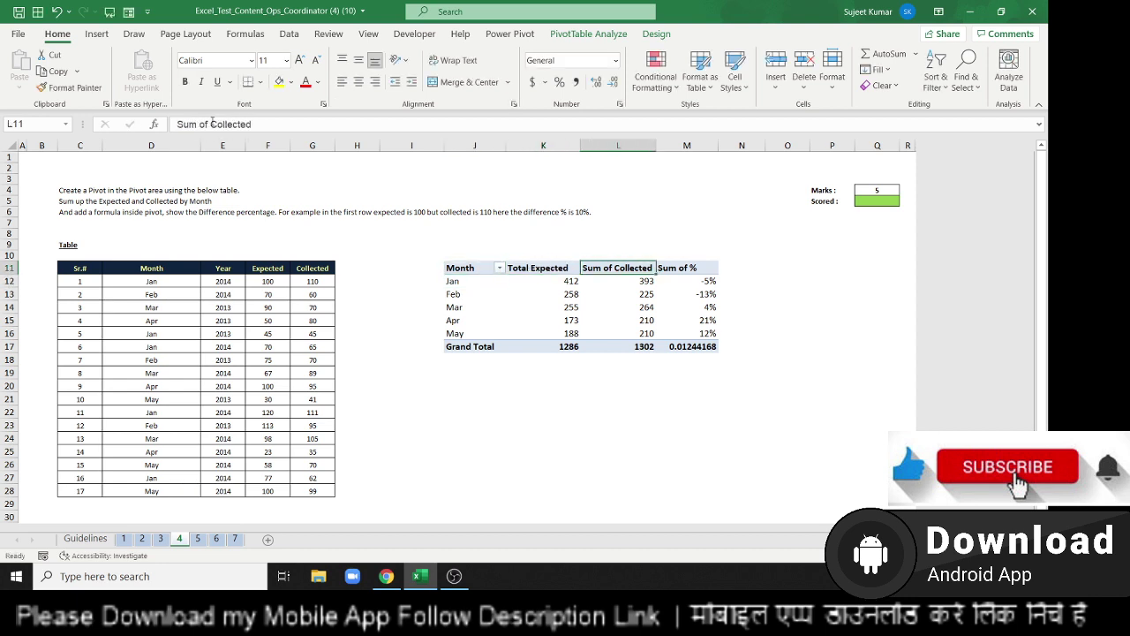
{"action": "left_click", "coordinate": [211, 124]}
{"action": "key", "text": "BackSpace"}
{"action": "key", "text": "BackSpace"}
{"action": "key", "text": "BackSpace"}
{"action": "key", "text": "BackSpace"}
{"action": "key", "text": "BackSpace"}
{"action": "key", "text": "BackSpace"}
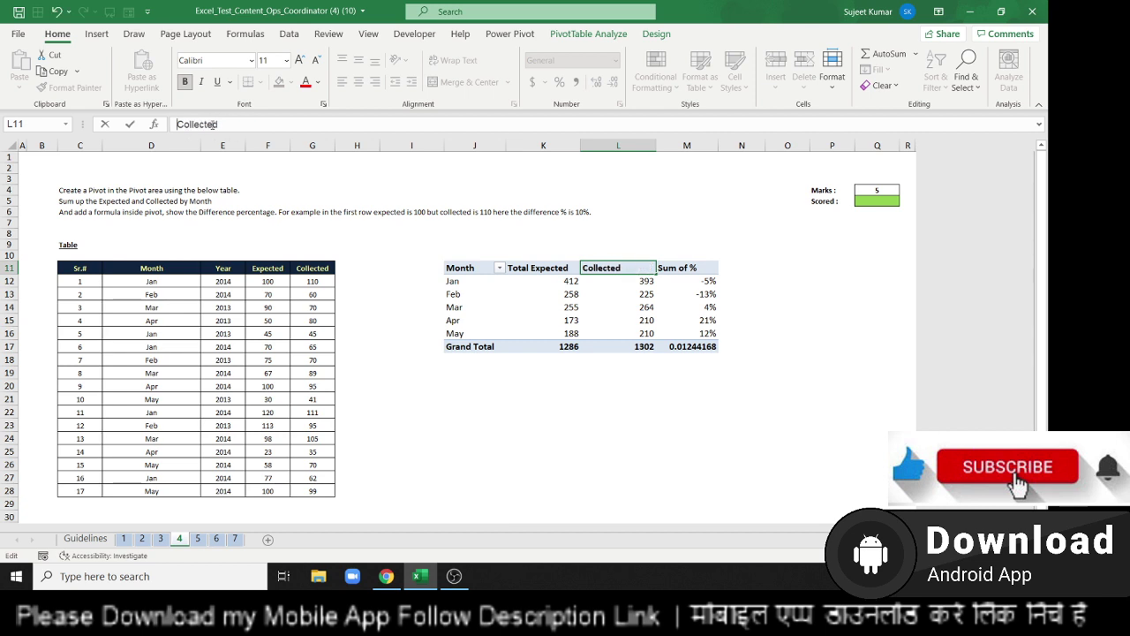
{"action": "type", "text": "Total"}
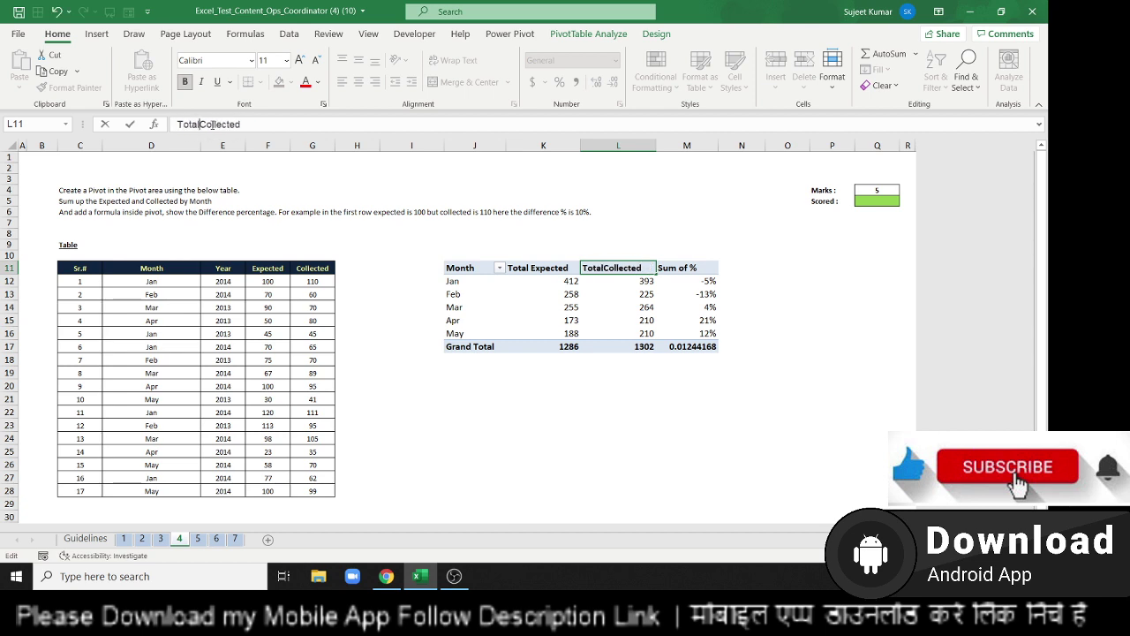
{"action": "key", "text": "Return"}
{"action": "key", "text": "Up"}
{"action": "key", "text": "Left"}
{"action": "key", "text": "Left"}
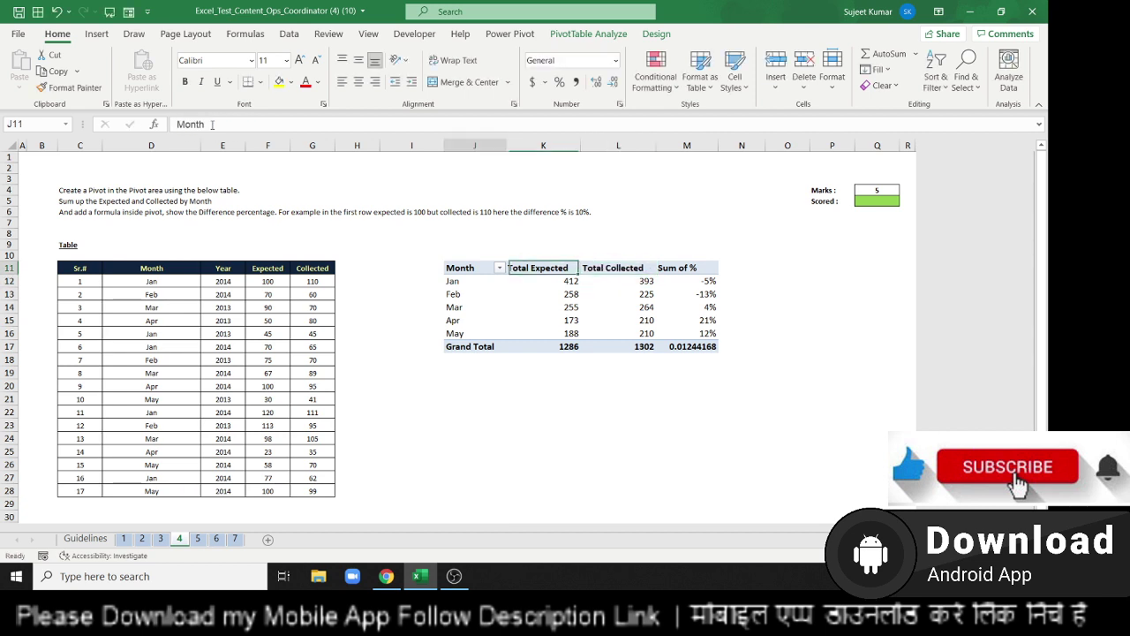
{"action": "key", "text": "ctrl+shift+Right"}
{"action": "key", "text": "ctrl+shift+Down"}
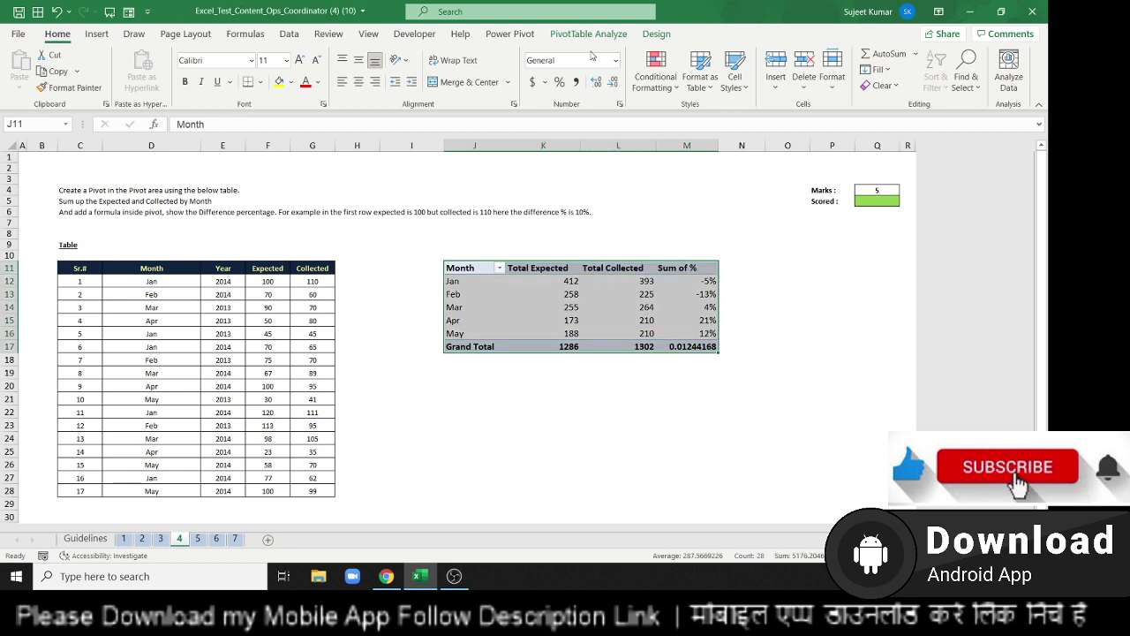
Apply the dark blue style from the Dark section of the PivotTable Styles gallery
{"action": "left_click", "coordinate": [657, 35]}
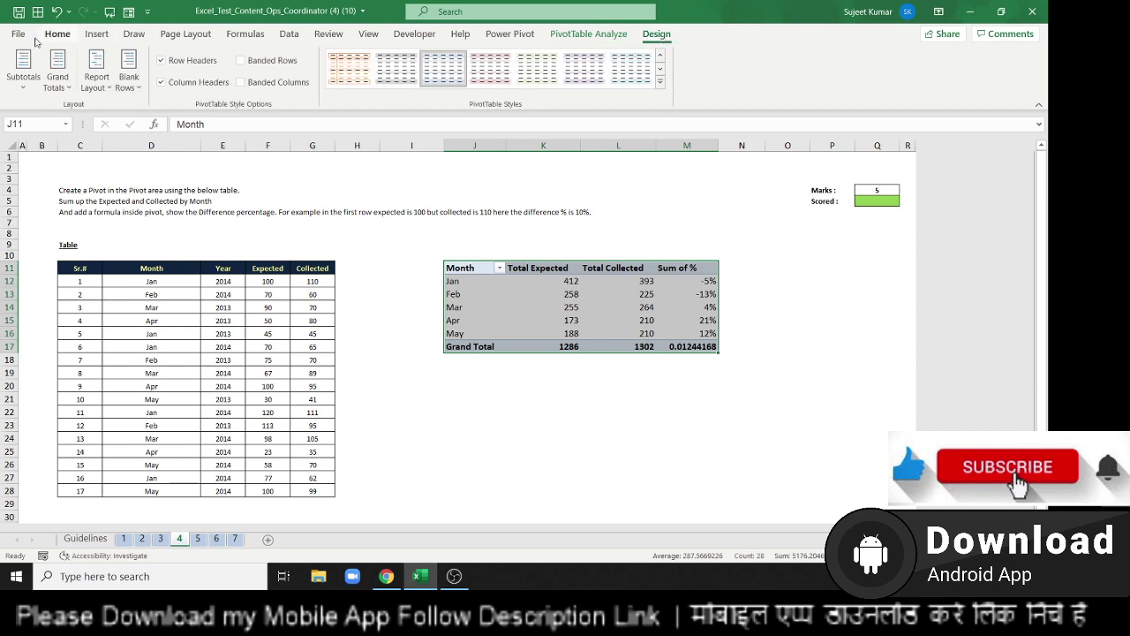
{"action": "left_click", "coordinate": [659, 81]}
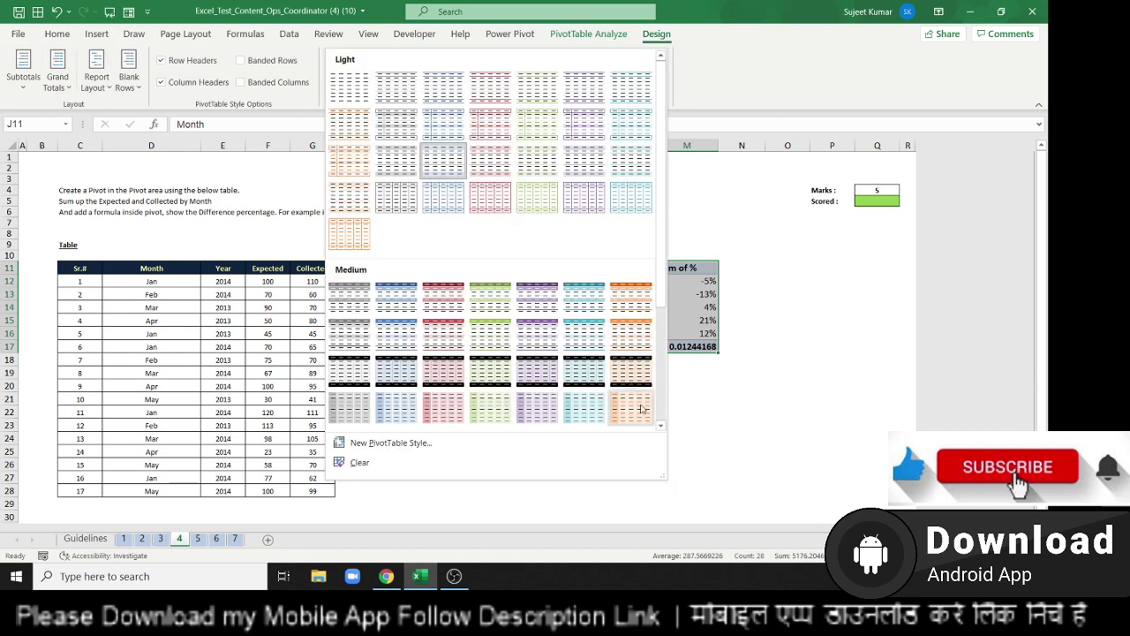
{"action": "left_click", "coordinate": [659, 425]}
{"action": "left_click", "coordinate": [659, 427]}
{"action": "left_click", "coordinate": [658, 426]}
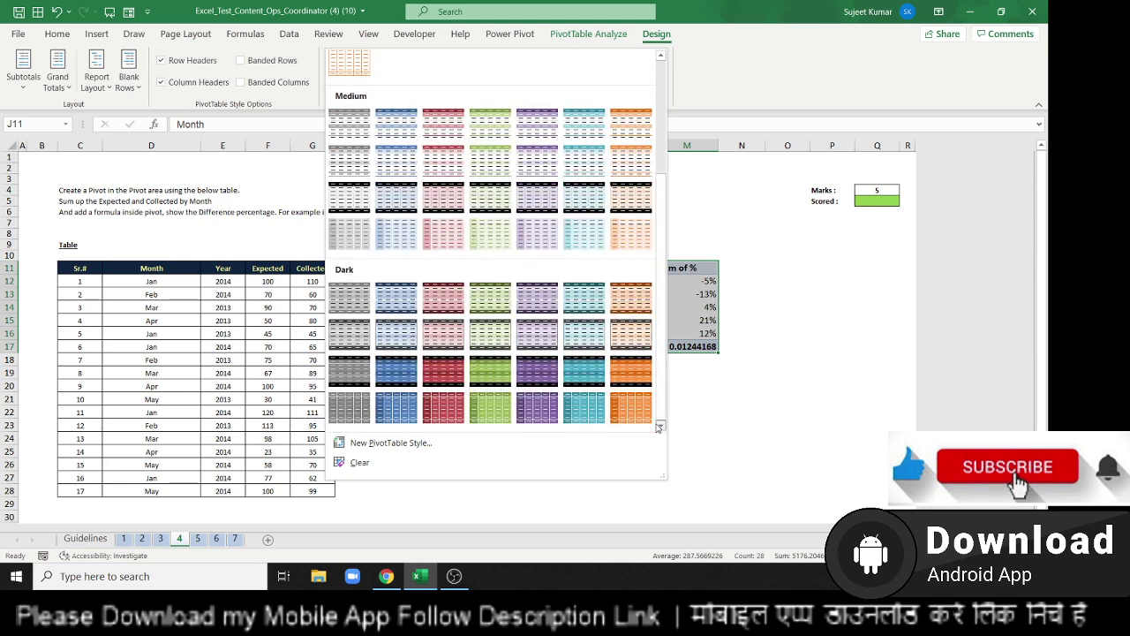
{"action": "left_click", "coordinate": [398, 369]}
{"action": "key", "text": "Down"}
{"action": "key", "text": "Right"}
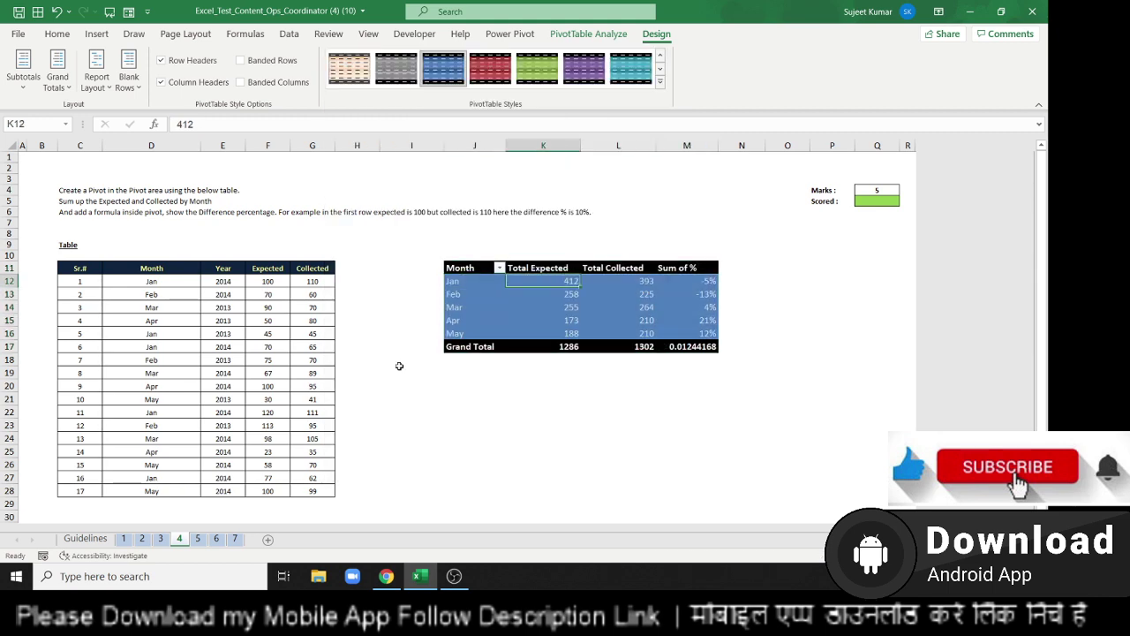
{"action": "key", "text": "Right"}
{"action": "key", "text": "Right"}
{"action": "key", "text": "Down"}
{"action": "key", "text": "Down"}
{"action": "key", "text": "Down"}
{"action": "key", "text": "Down"}
{"action": "key", "text": "Down"}
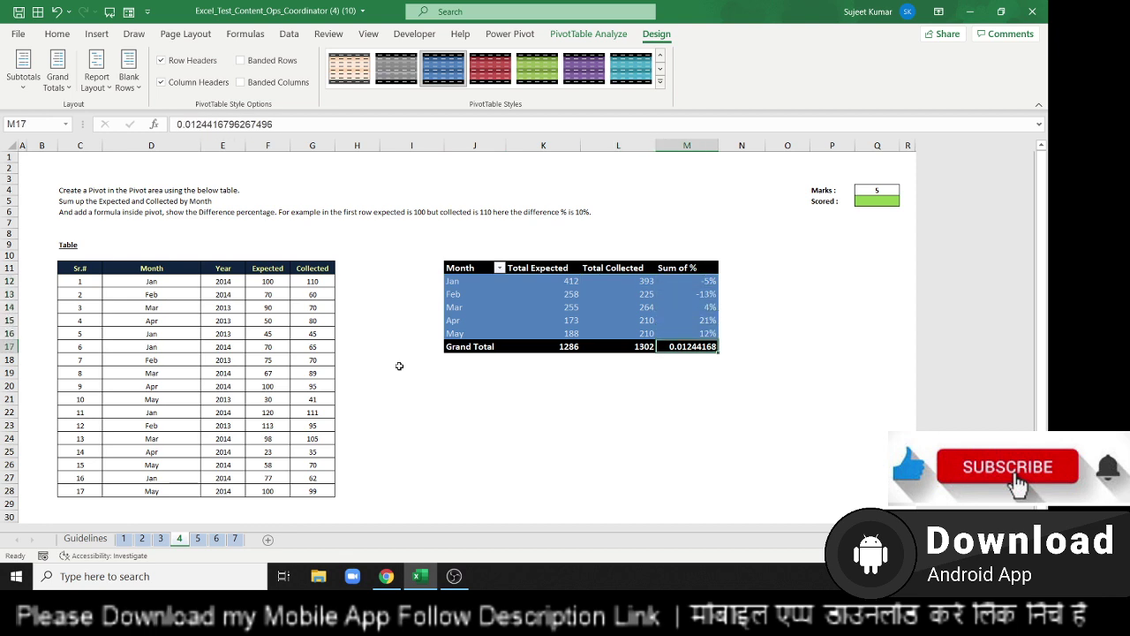
Format the Grand Total % difference as a percentage and select the whole pivot
{"action": "key", "text": "ctrl+shift+5"}
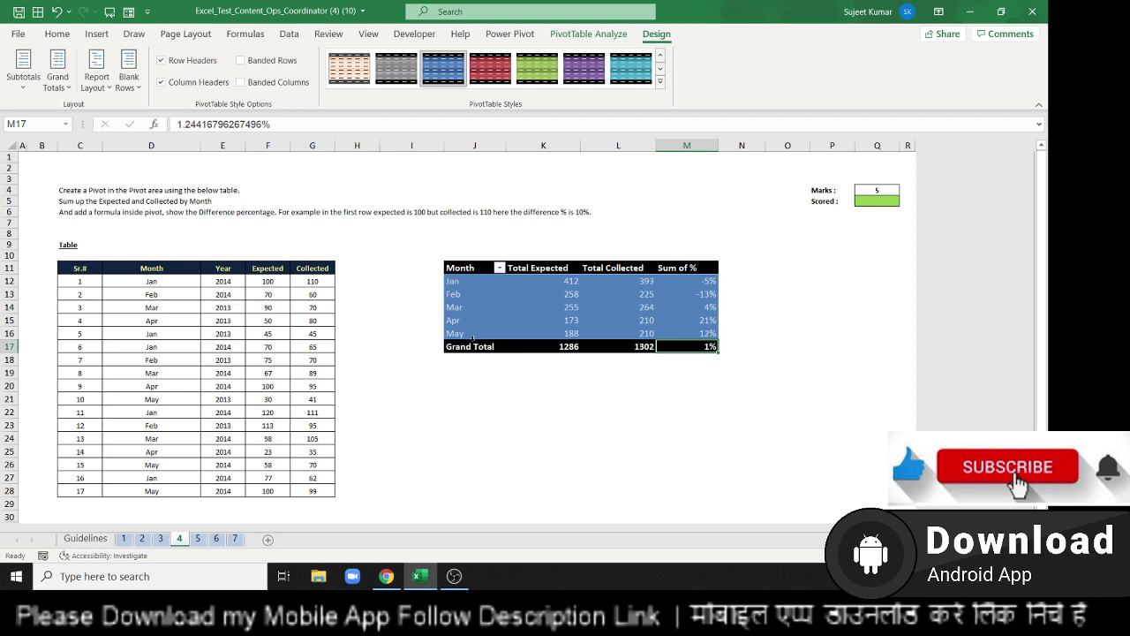
{"action": "left_click", "coordinate": [529, 307]}
{"action": "key", "text": "Up"}
{"action": "key", "text": "Up"}
{"action": "key", "text": "Up"}
{"action": "key", "text": "Left"}
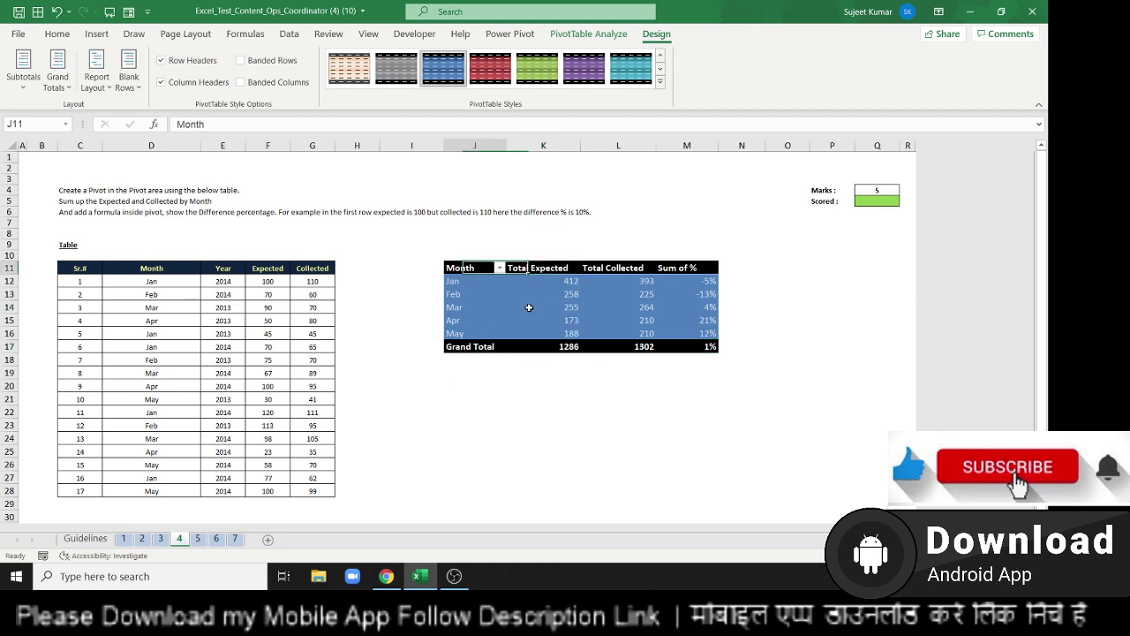
{"action": "key", "text": "ctrl+a"}
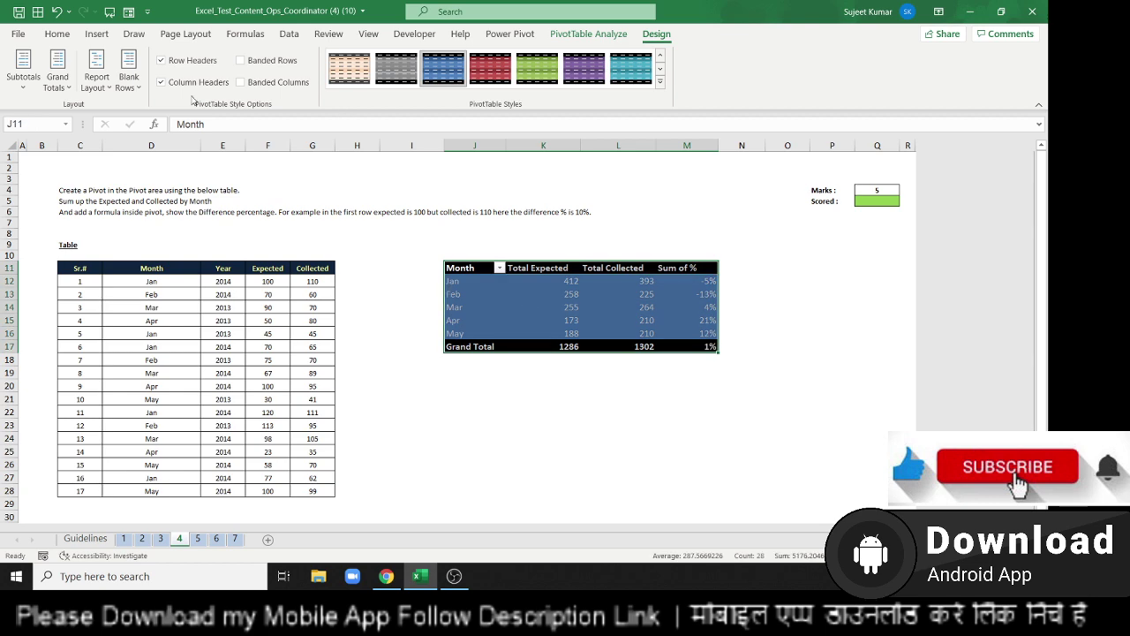
Add All Borders to every cell of the pivot table
{"action": "left_click", "coordinate": [63, 34]}
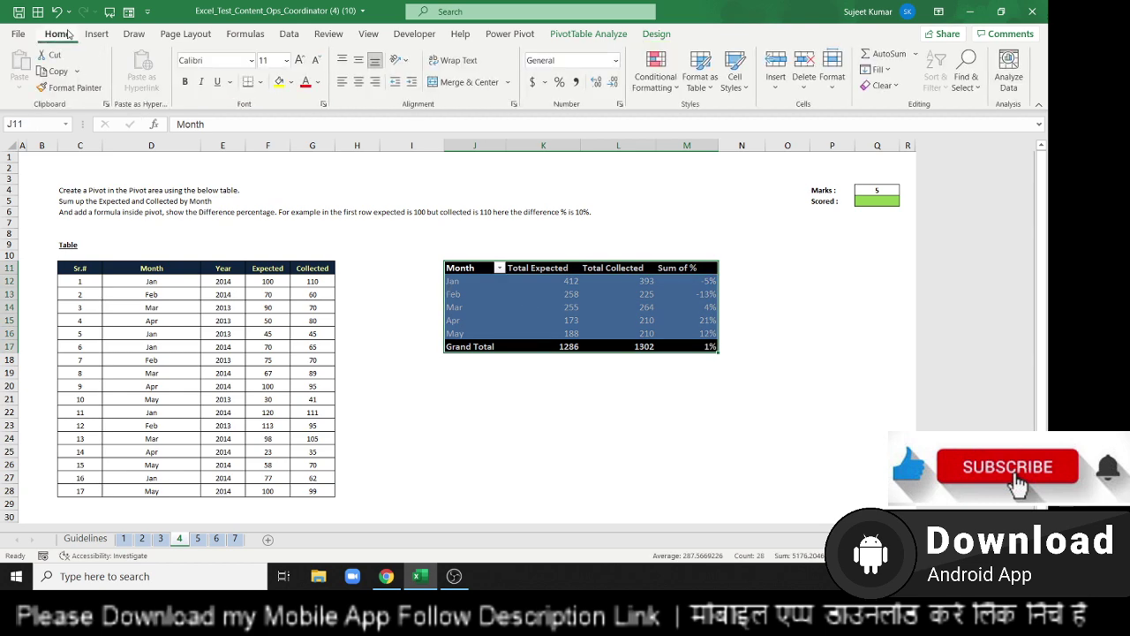
{"action": "left_click", "coordinate": [259, 81]}
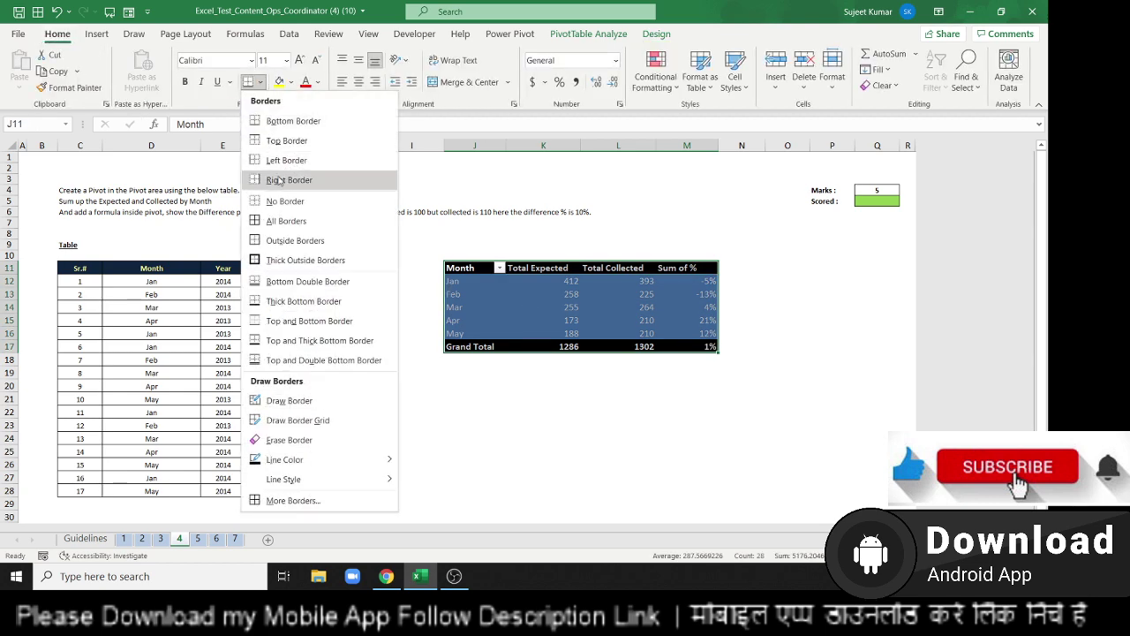
{"action": "left_click", "coordinate": [268, 220]}
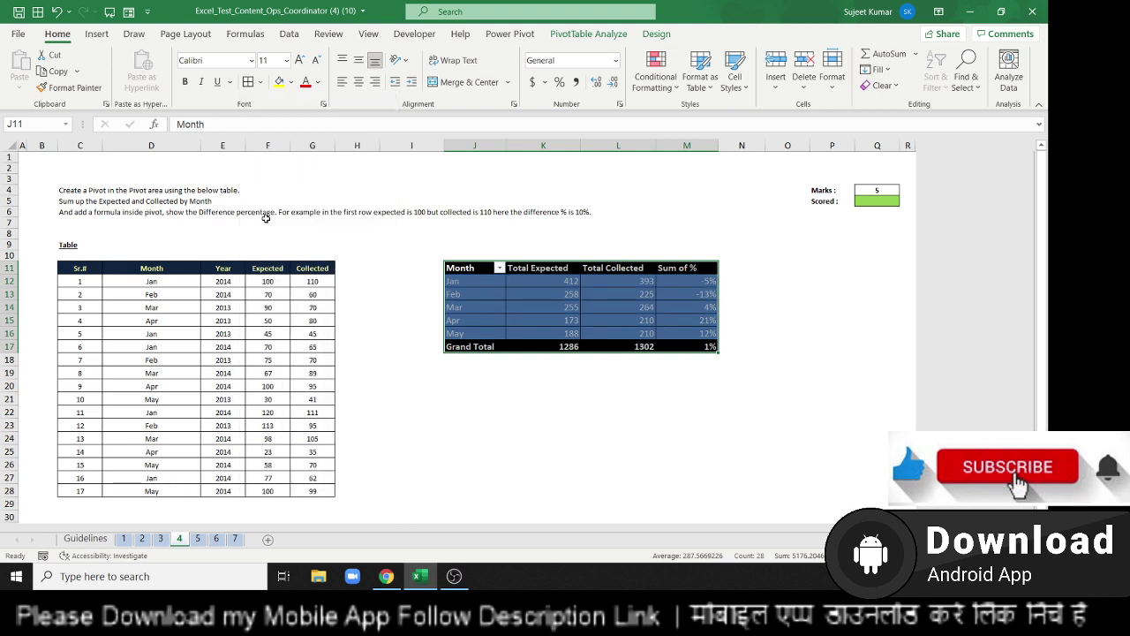
{"action": "left_click", "coordinate": [402, 382]}
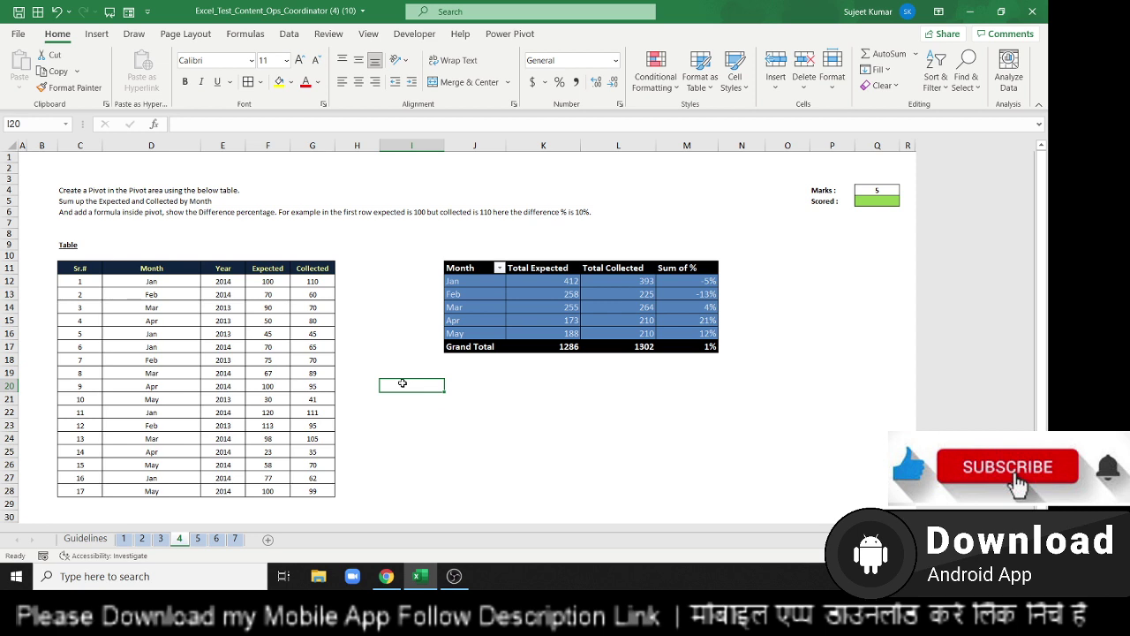
Go to sheet 5 with the sales-person table and its four questions
{"action": "left_click", "coordinate": [198, 539]}
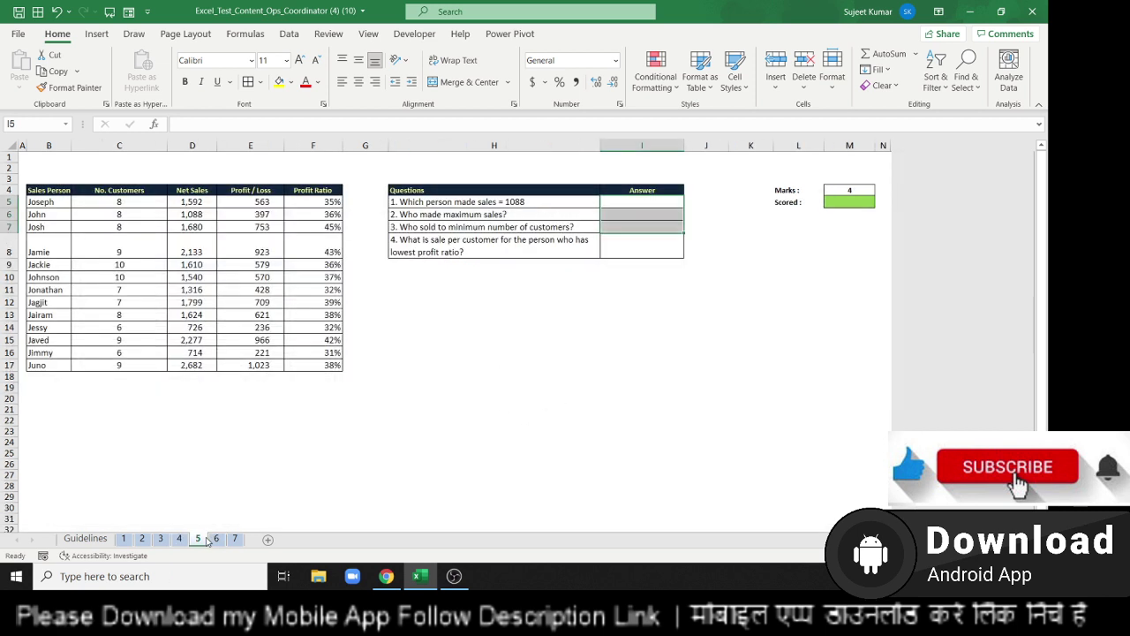
Minimize the Excel workbook and then the Chrome window to reveal the desktop
{"action": "left_click", "coordinate": [969, 13]}
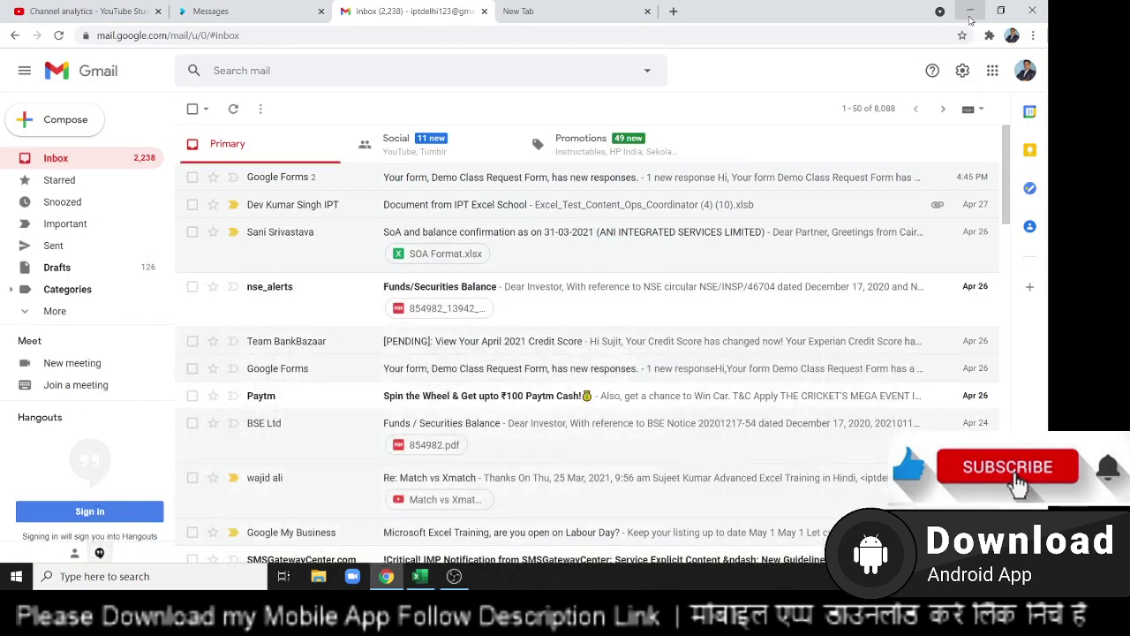
{"action": "left_click", "coordinate": [969, 16]}
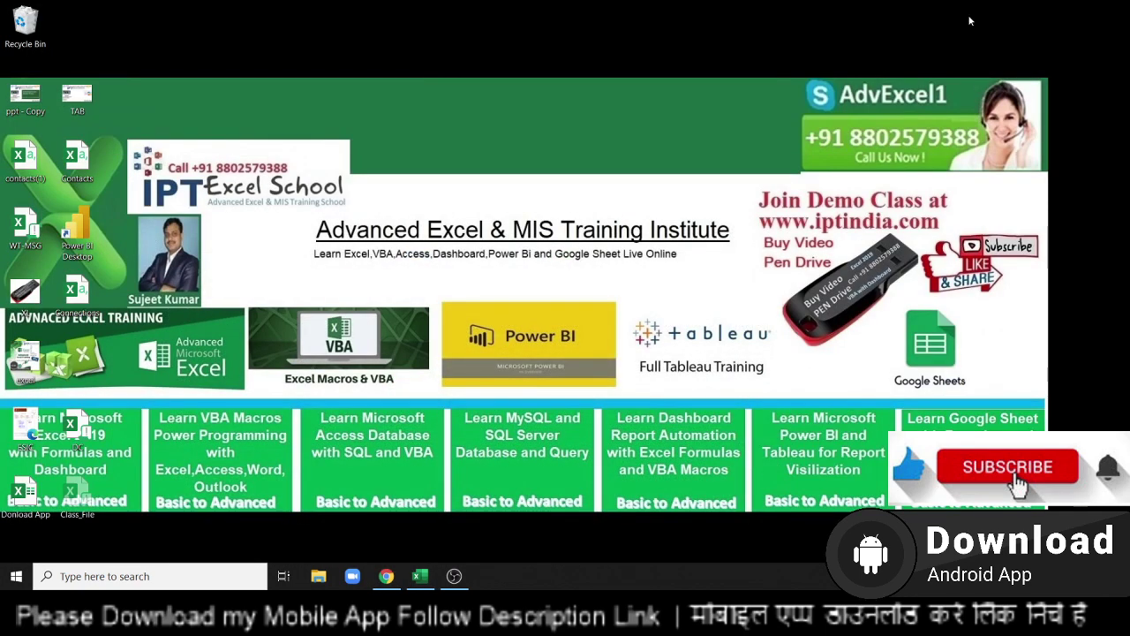